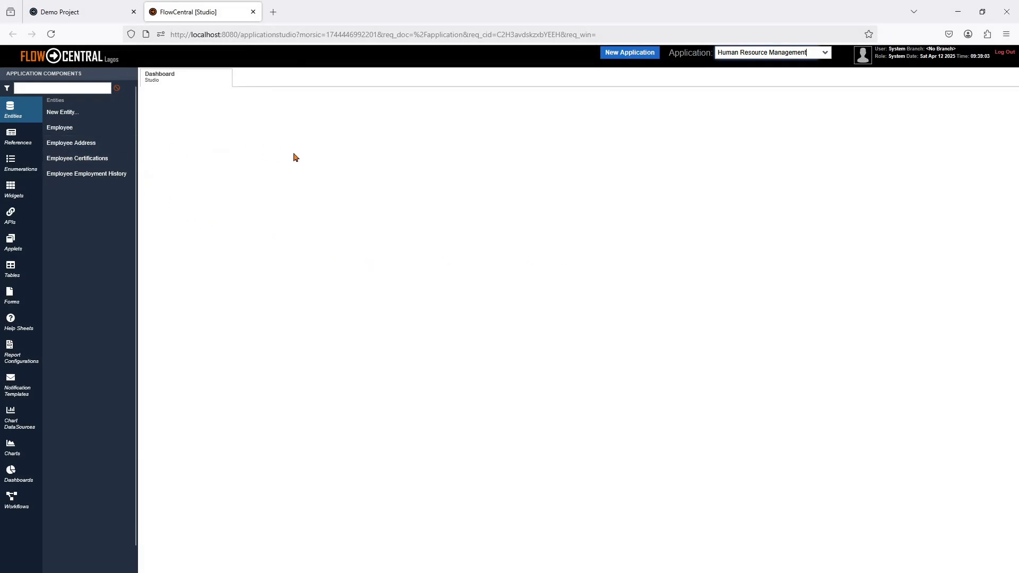
- Add an expression increase25 to the Employee entity, described as Increase 25%, with the formula {{salary}} + {{salary}} * 0.25, and save it
click(66, 129)
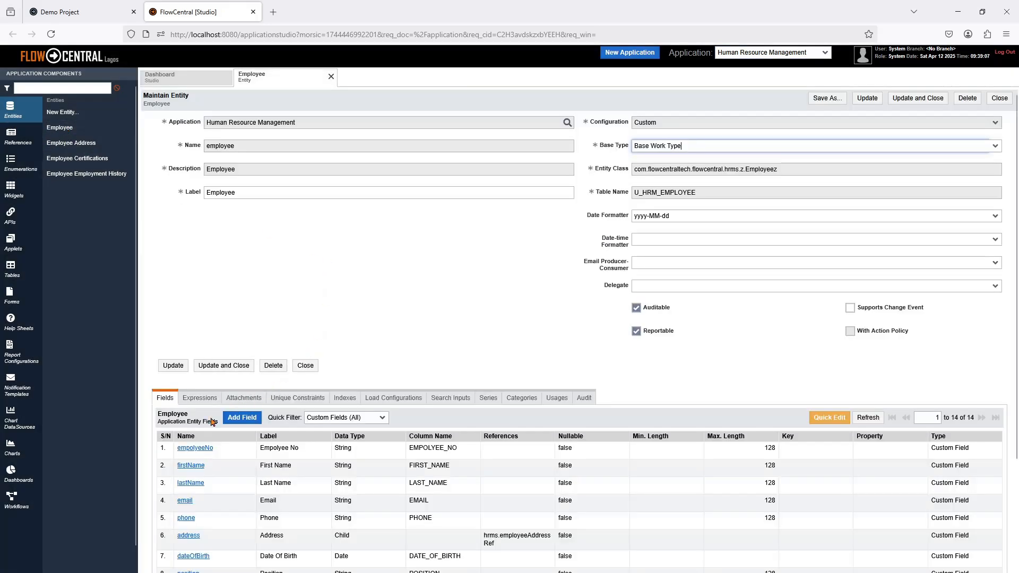
click(198, 401)
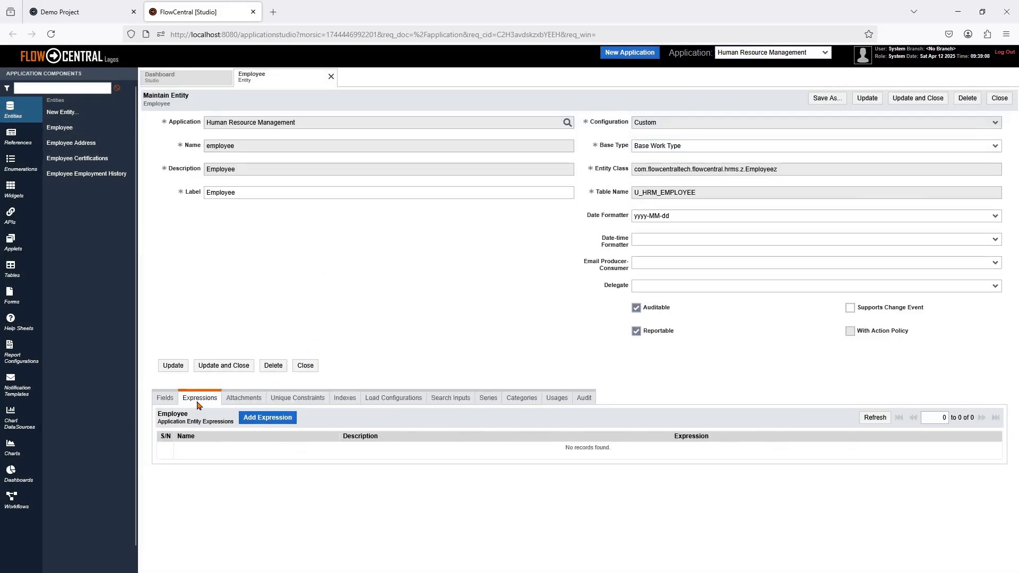
click(274, 422)
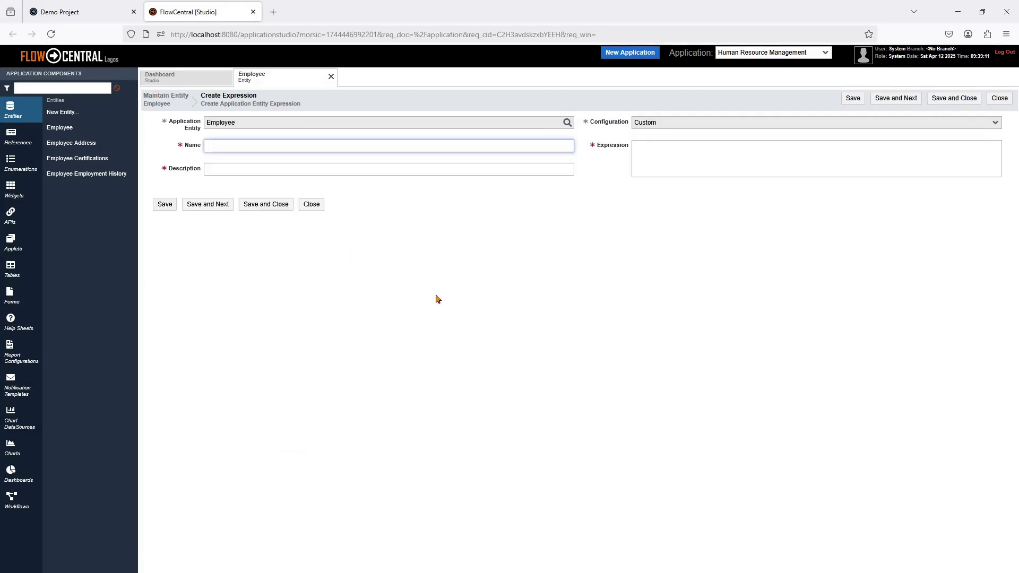
text(increase25)
click(250, 167)
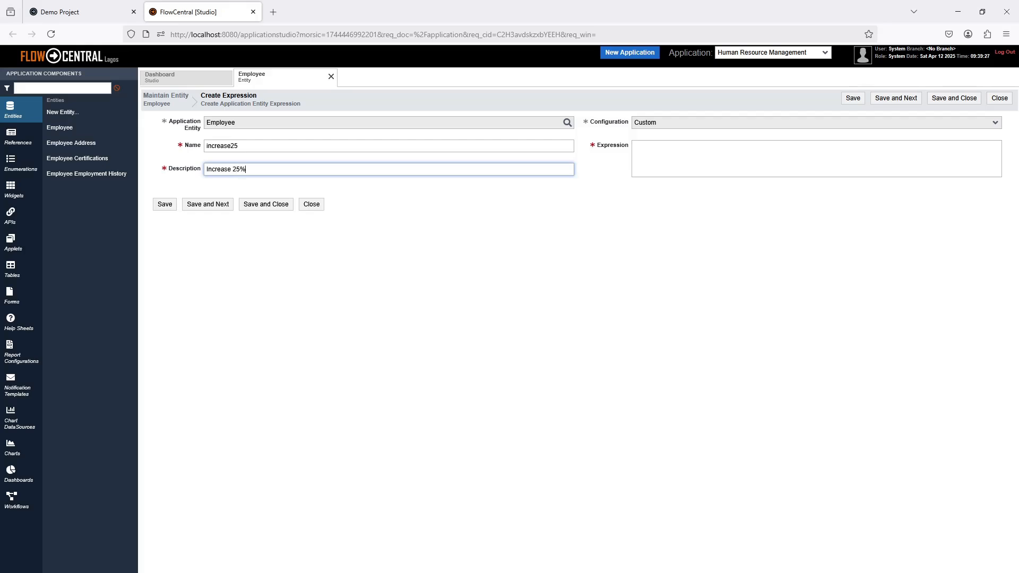
click(720, 157)
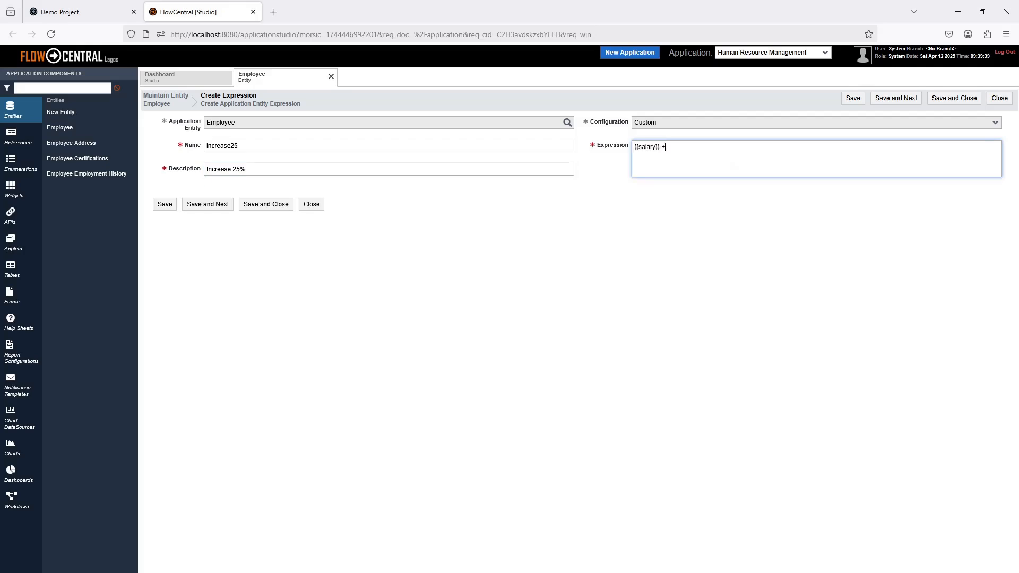
text({{salary}} + {{saalary}} * 0.25)
click(949, 103)
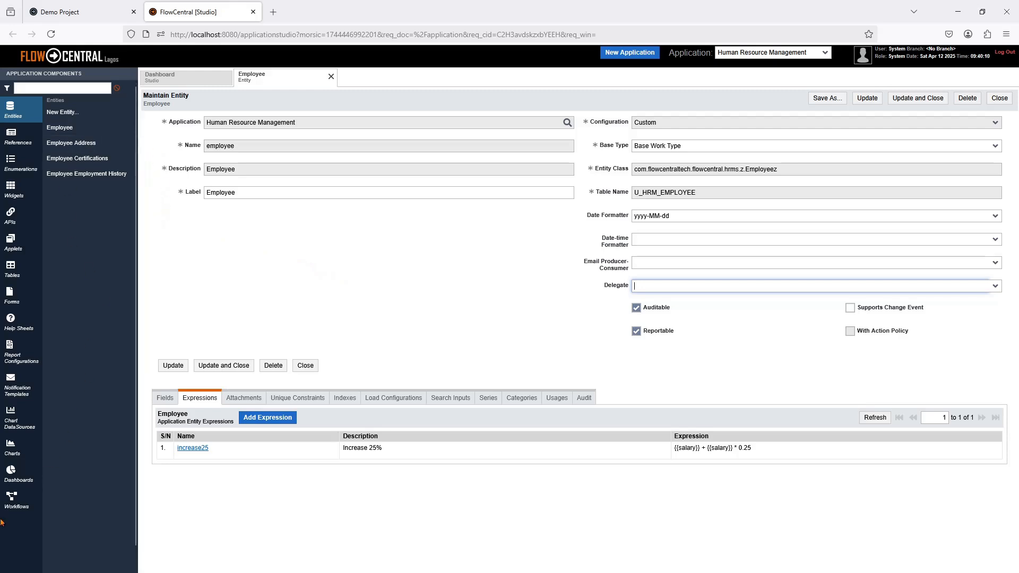
- Start a new workflow named increase25 with Increase Salary 25 % as both its description and label
click(16, 503)
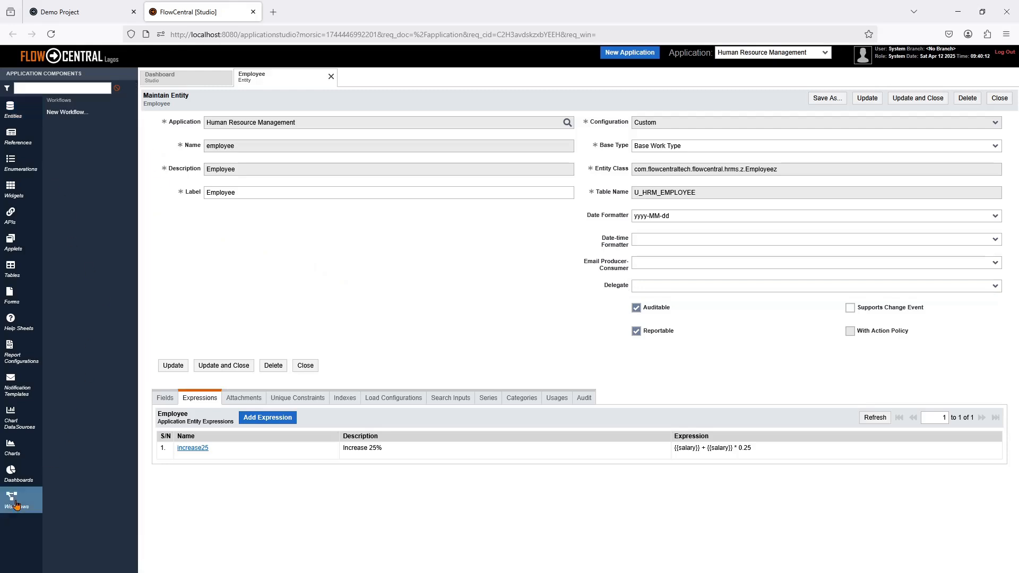
click(61, 112)
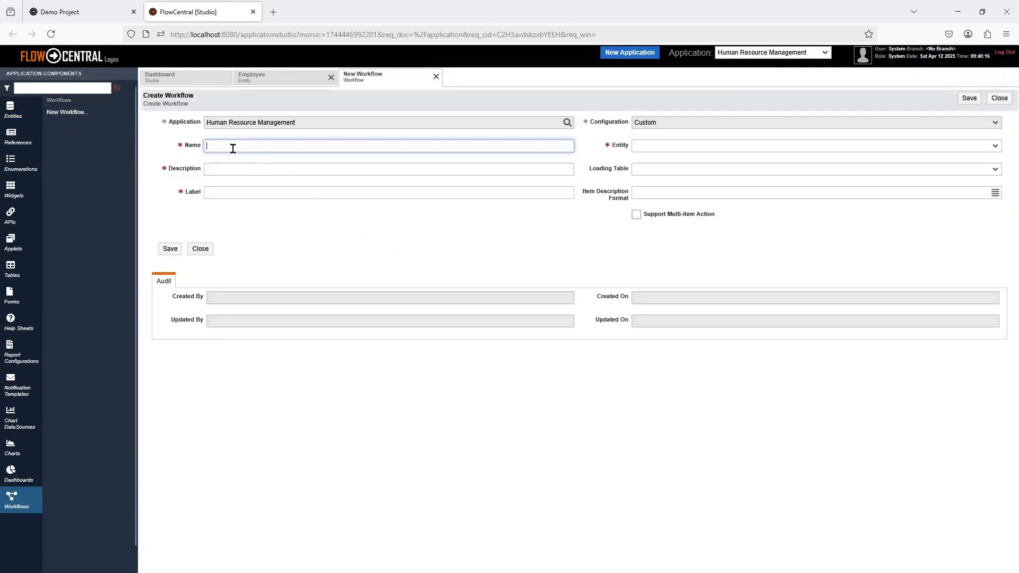
text(increase25)
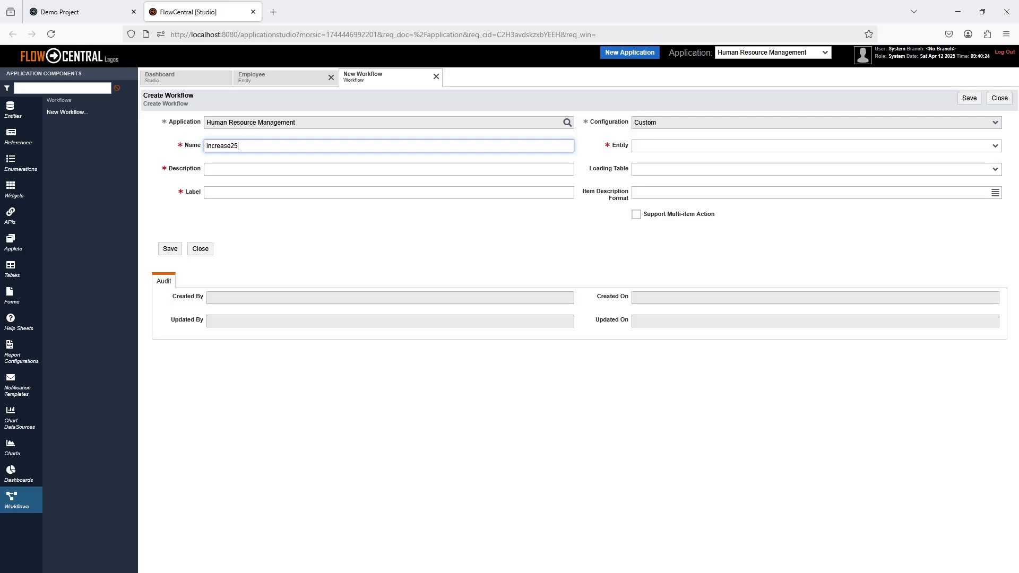
click(224, 170)
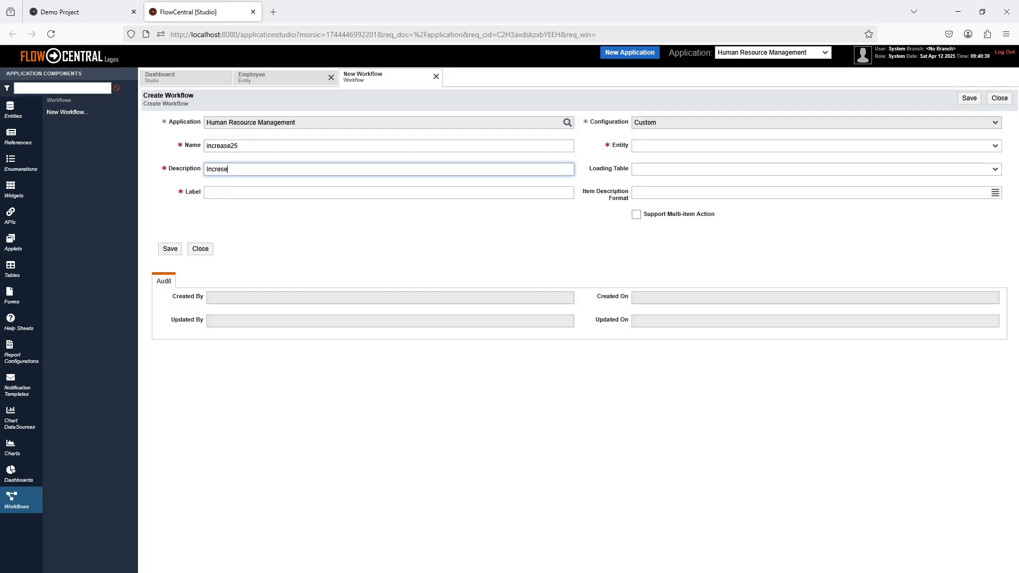
text(Increase Salary 25 %)
drag(269, 170, 201, 176)
key(ctrl+c)
click(216, 192)
key(ctrl+v)
- Assign the Employee entity and the Employee Table loading table to the workflow, and save it
click(662, 147)
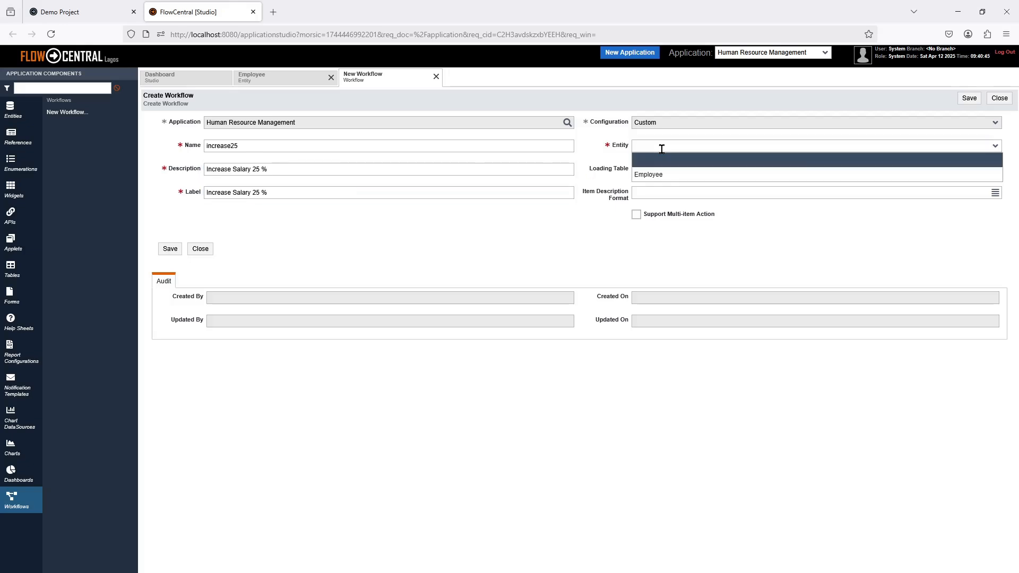
click(645, 176)
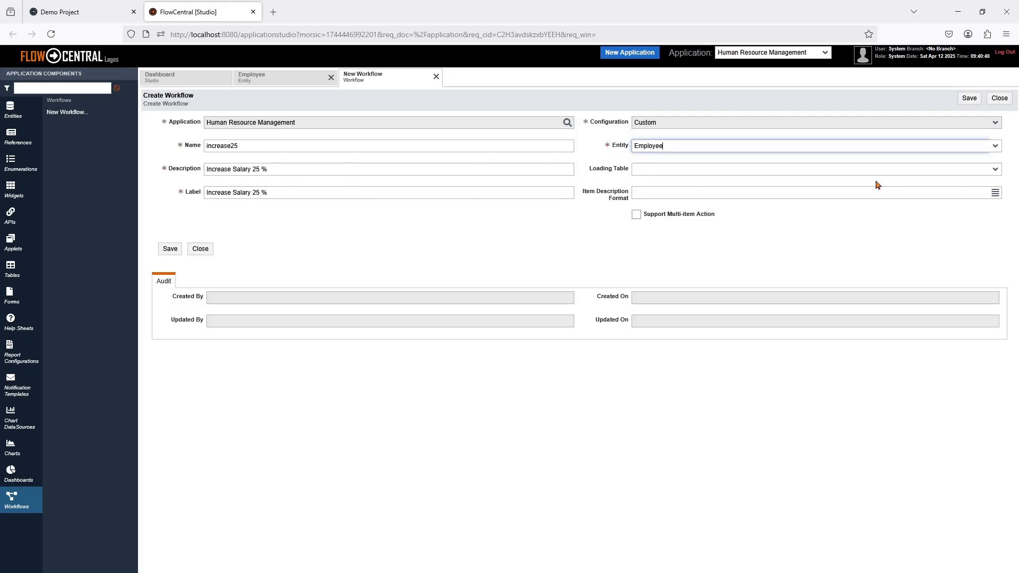
click(770, 169)
click(658, 198)
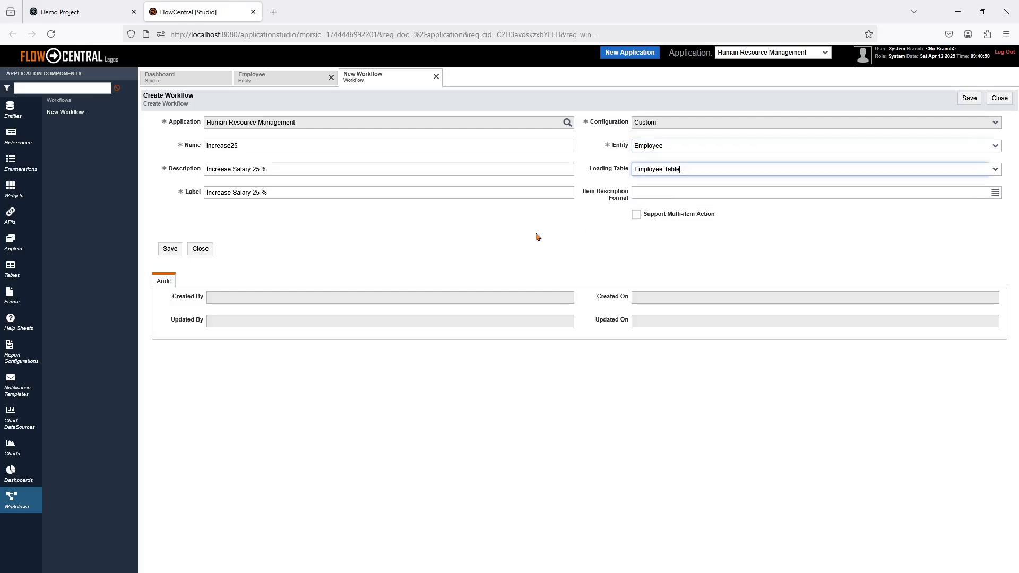
click(169, 250)
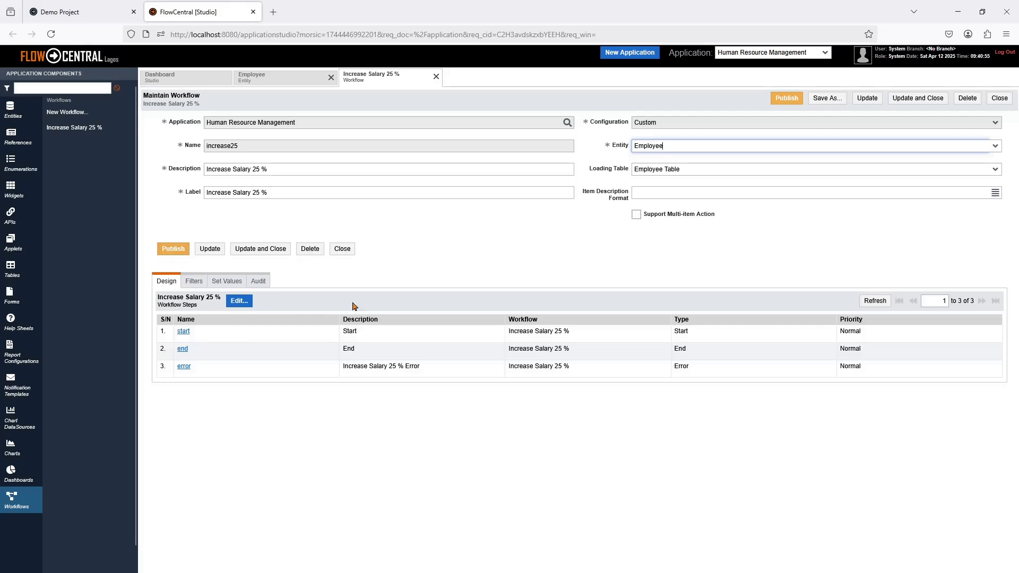
- In the workflow's designer, move the End step away from Start and delete the connection between them
click(239, 306)
drag(322, 138, 571, 282)
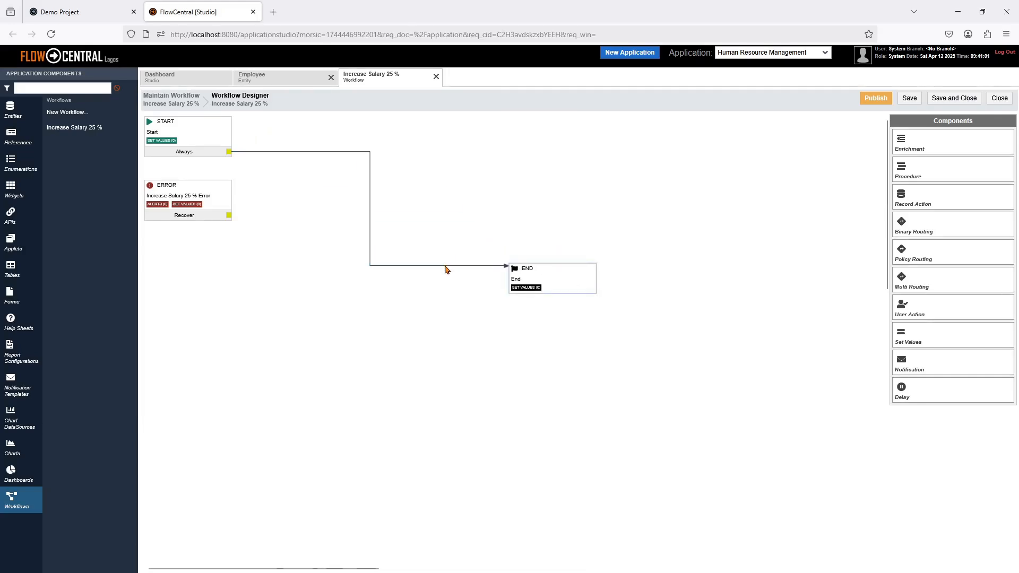
click(381, 265)
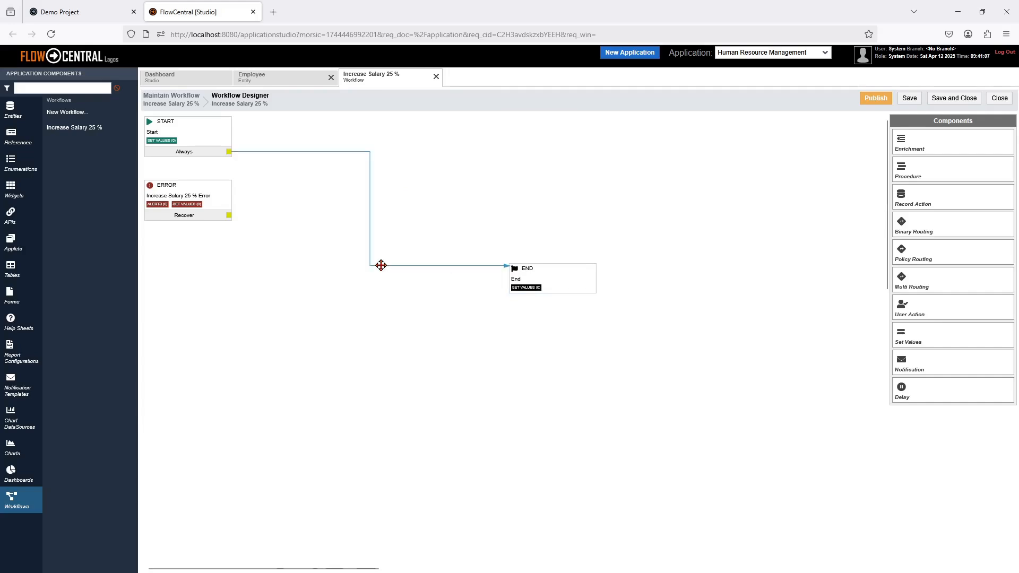
key(Delete)
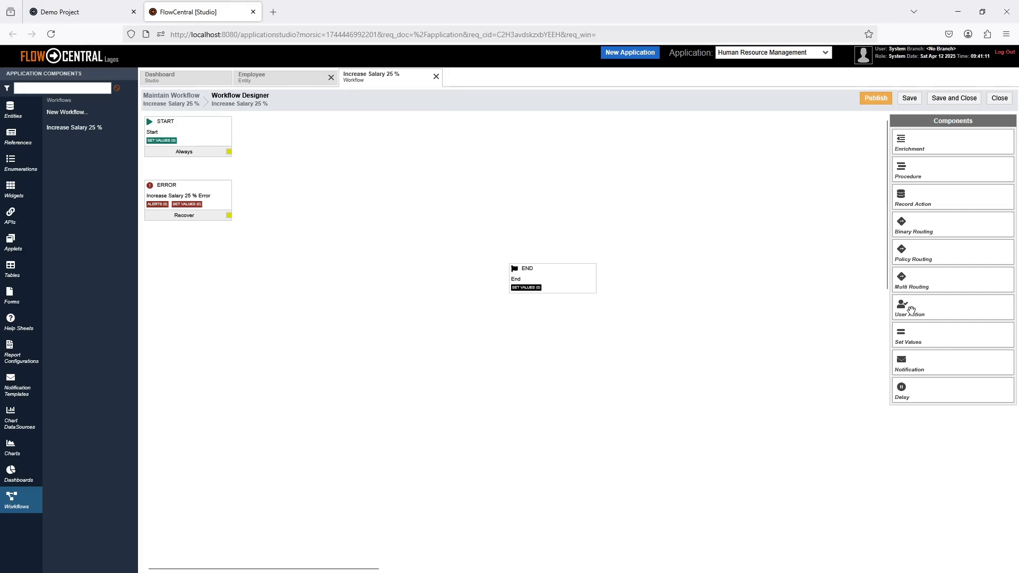
- Place a User Action step beside Start, named approveIncrease, with Approve Increase as its description and label
drag(911, 310, 285, 144)
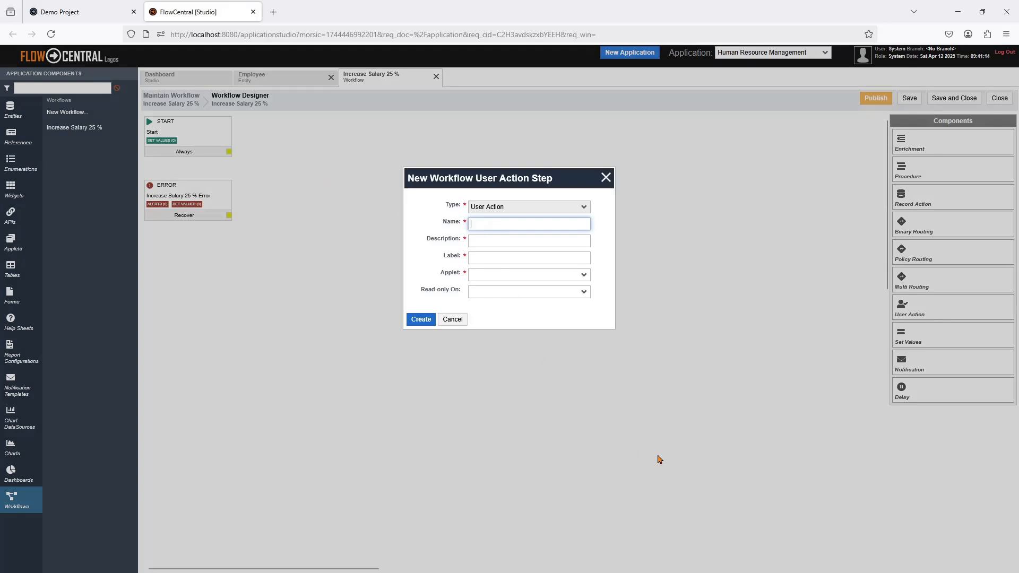
text(approveIncrease)
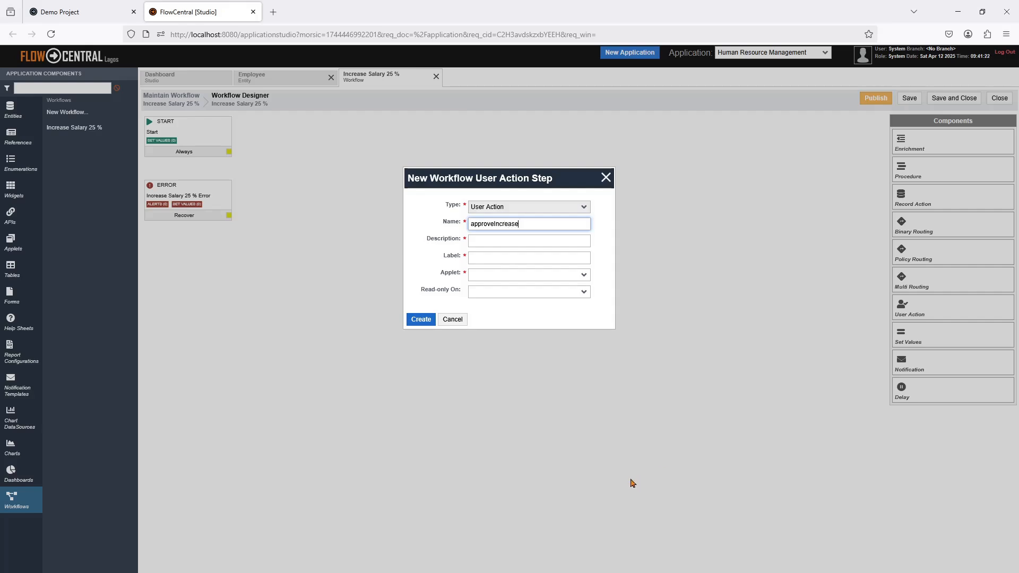
click(512, 239)
text(App)
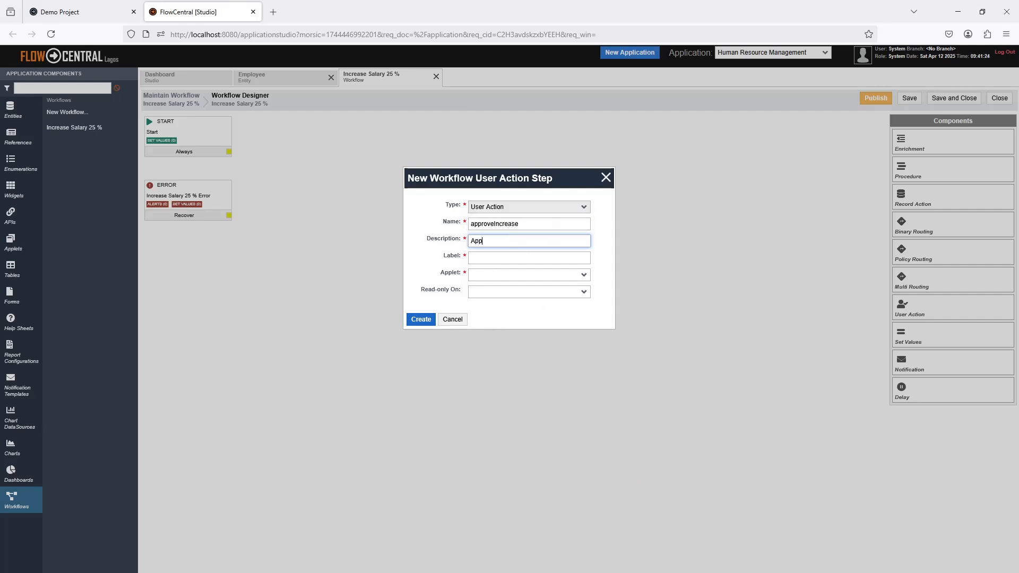
text(rove Increase)
drag(552, 242, 463, 245)
key(ctrl+c)
click(507, 259)
key(ctrl+v)
- Set the user action's applet to Manage Employee and its read-only condition to Always, and create the step
click(508, 275)
click(494, 302)
click(496, 292)
click(483, 321)
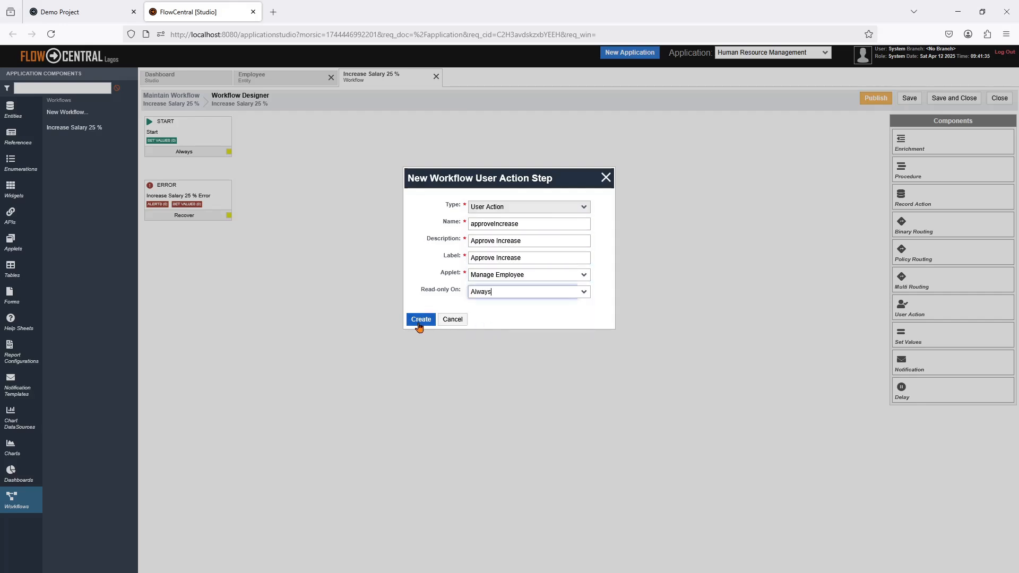
click(420, 319)
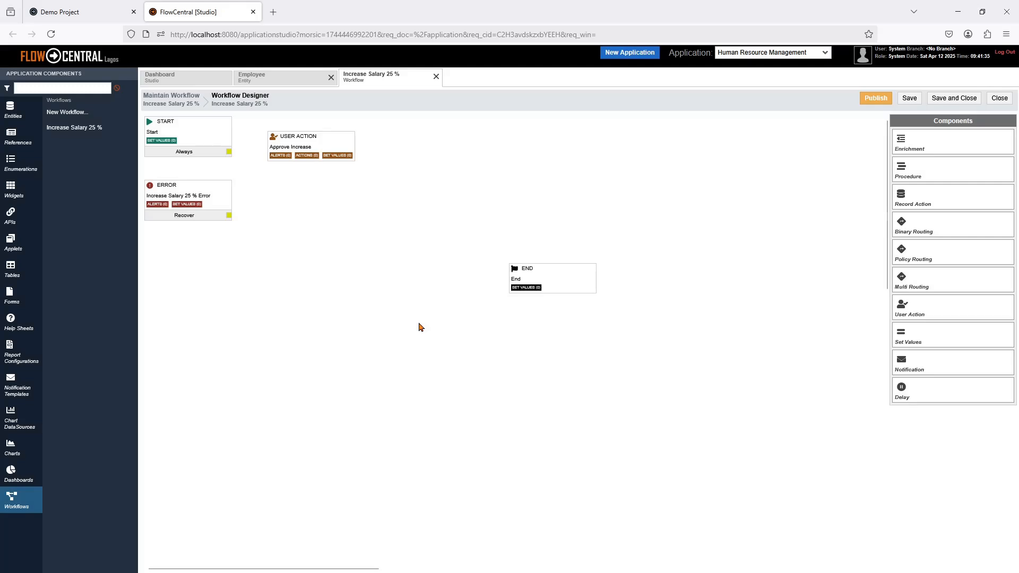
- Add an action named approve to the Approve Increase step, with description and label Approve, an optional comment and a highlight colour
click(307, 156)
text(approve)
key(Tab)
text(Ap)
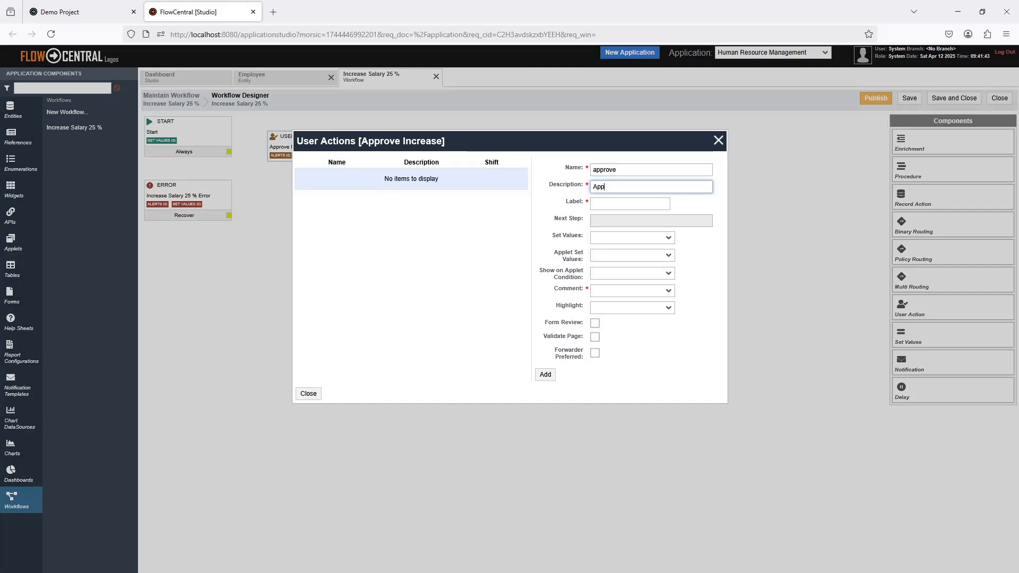
key(Tab)
text(Approve)
click(606, 289)
click(605, 334)
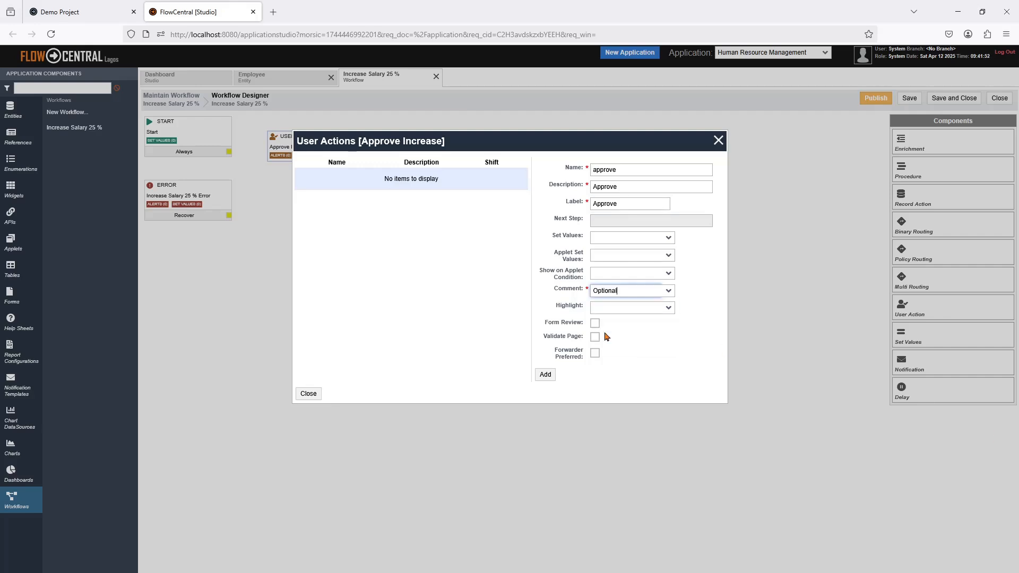
click(603, 308)
click(617, 357)
click(545, 374)
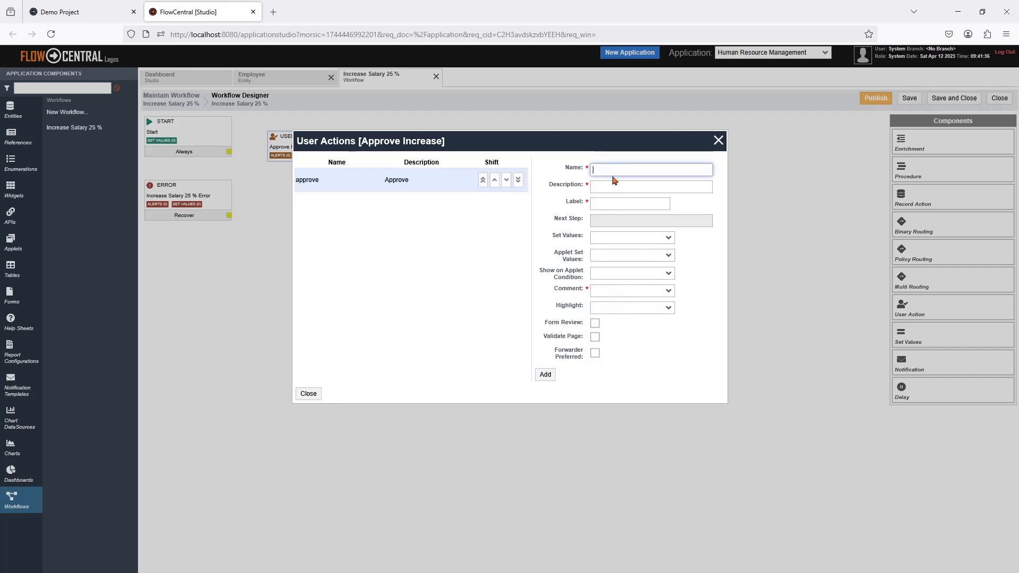
- Add a second action named reject, with description and label Reject, an optional comment and red highlight, and close the actions dialog
text(reject)
click(621, 186)
text(Reject)
key(Tab)
text(Reject)
click(619, 291)
click(608, 332)
click(610, 307)
click(603, 379)
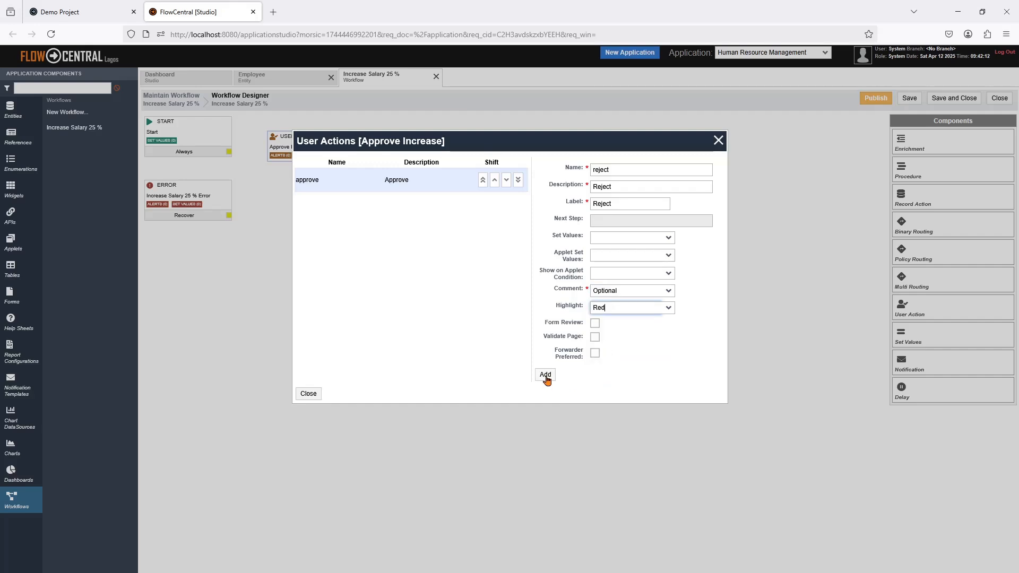
click(545, 375)
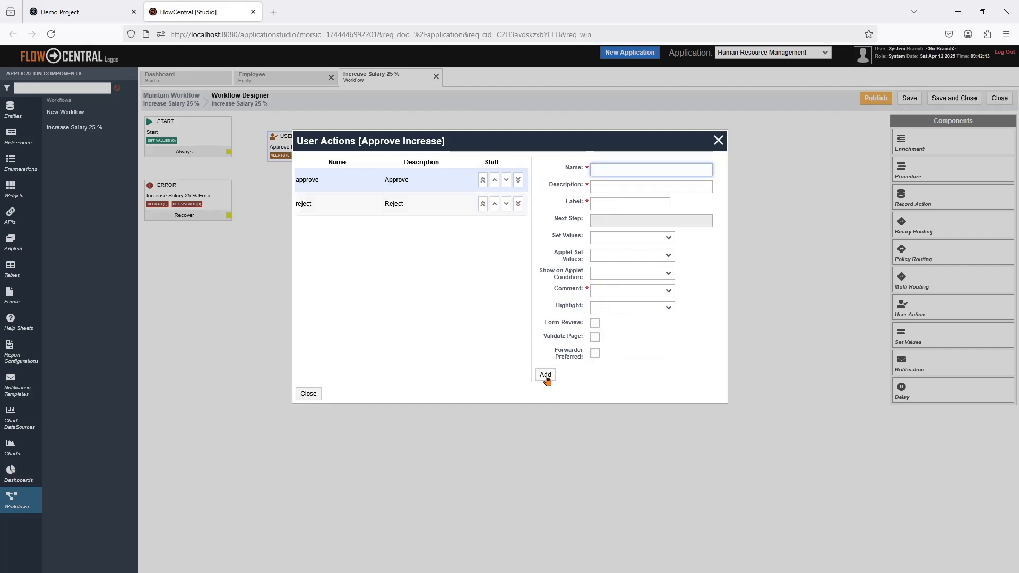
click(308, 393)
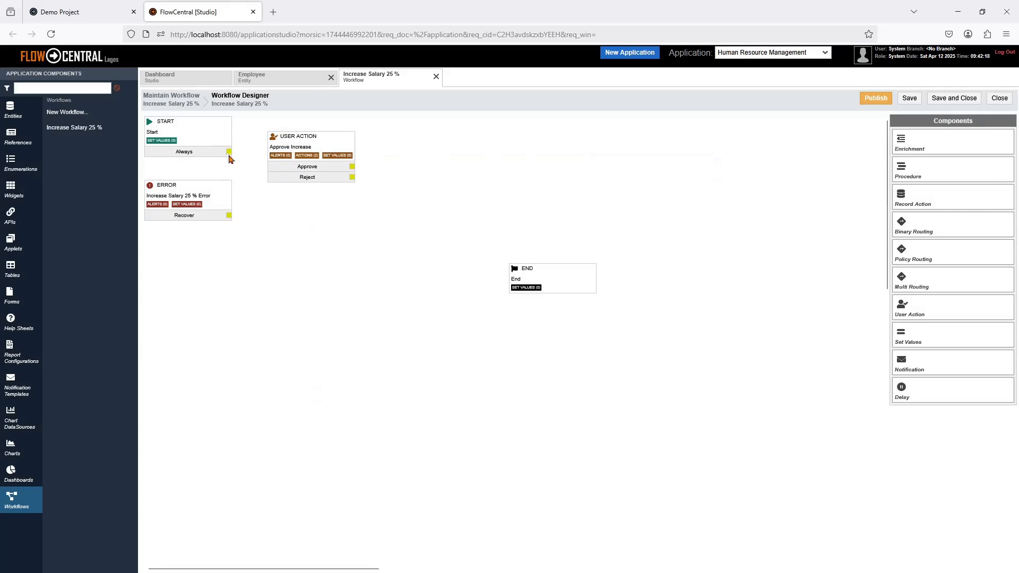
- Connect Start to the Approve Increase step, and route its Reject action to End
drag(229, 151, 299, 146)
drag(352, 177, 523, 278)
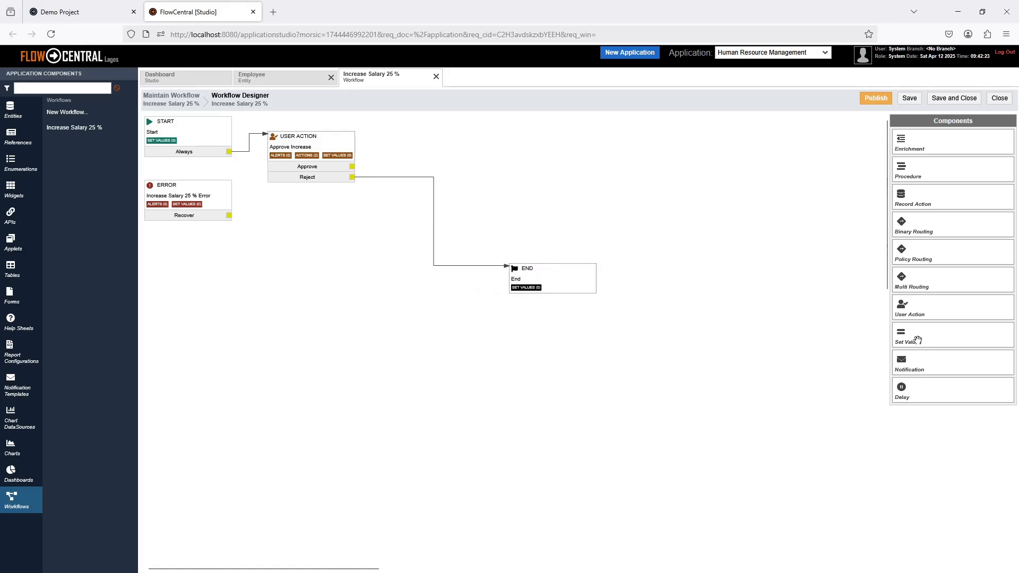
- Place a Set Values step beside the Approve Increase step, named increase25, with Increase 25% as its description and label
drag(918, 341, 431, 155)
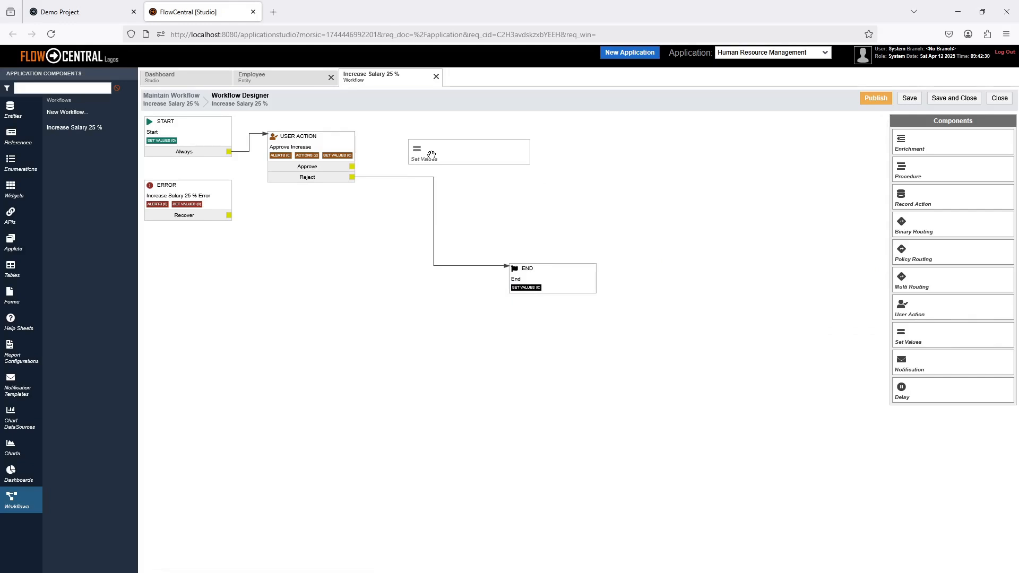
drag(431, 155, 432, 155)
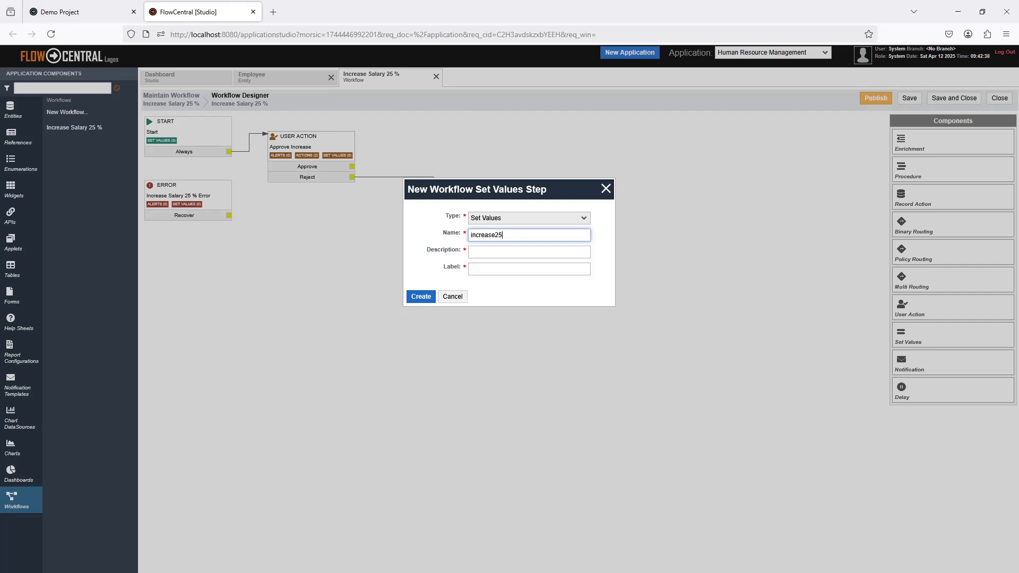
click(505, 249)
text(Increase 25%)
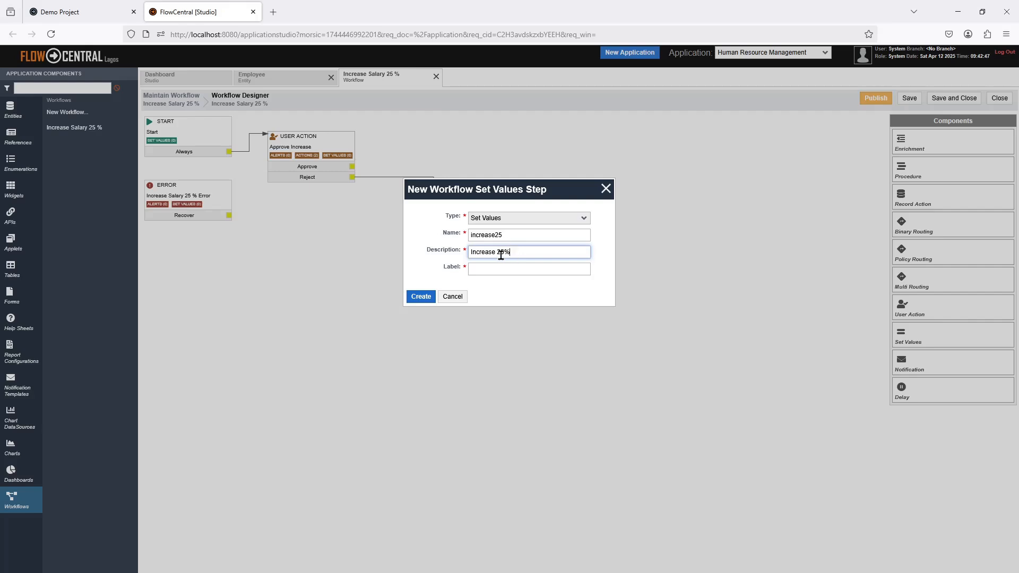
key(ctrl+a)
key(ctrl+c)
click(483, 269)
key(ctrl+v)
click(421, 297)
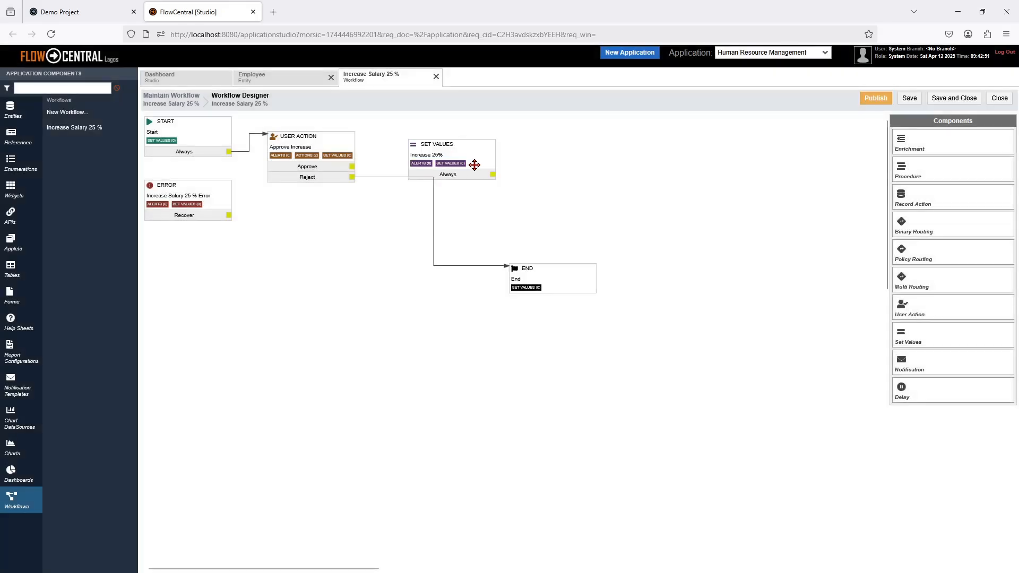
- Reposition the Increase 25% step and set its Salary value to be generated from the Increase 25% expression
drag(474, 154, 488, 144)
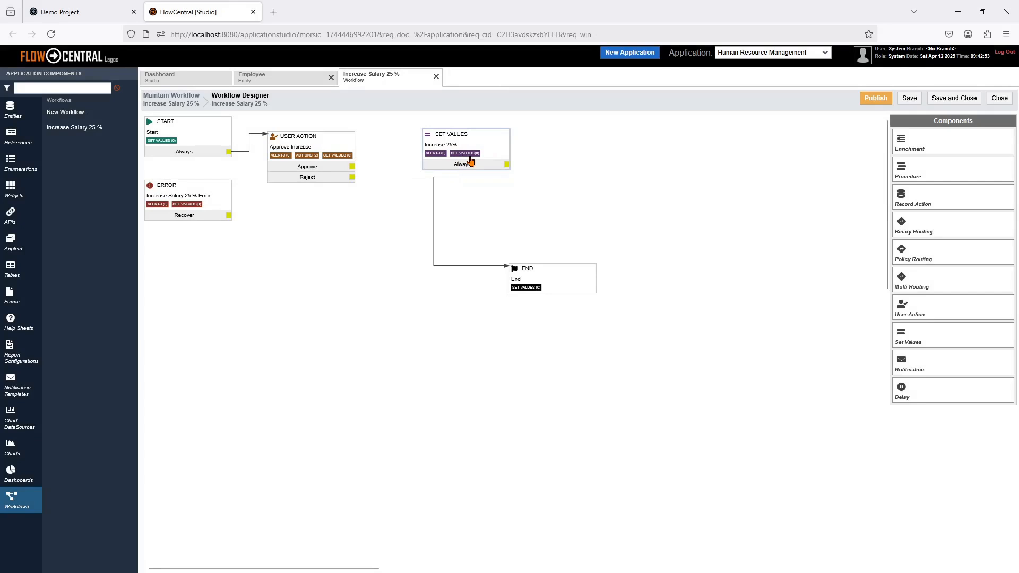
click(468, 154)
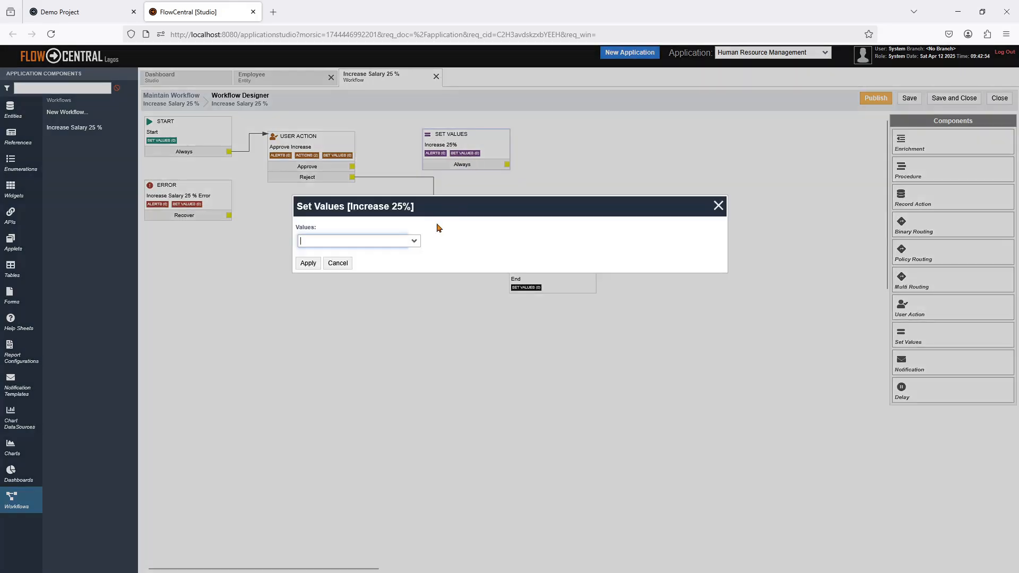
click(413, 242)
scroll(350, 339, down, 5)
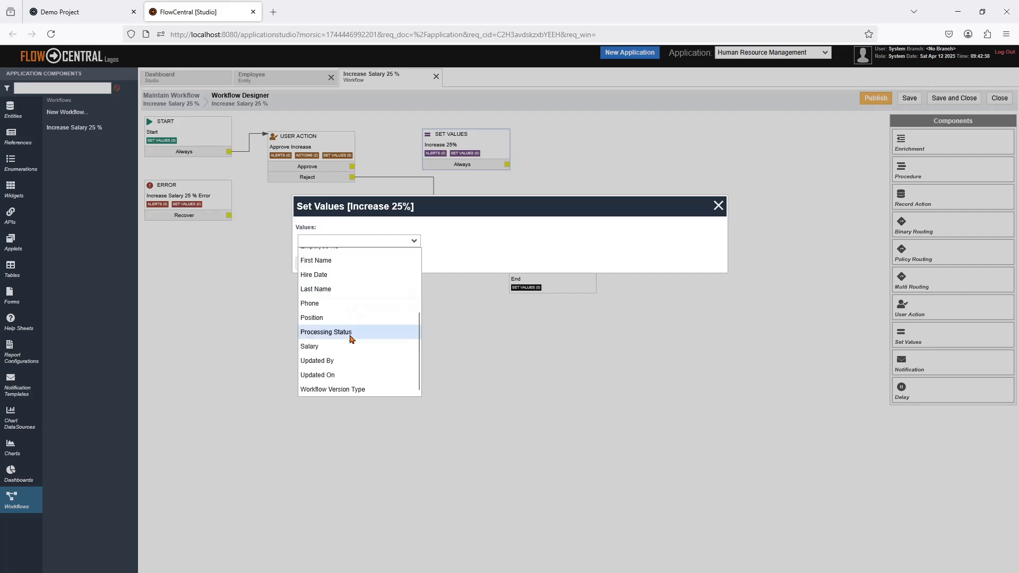
click(314, 349)
click(482, 241)
click(456, 342)
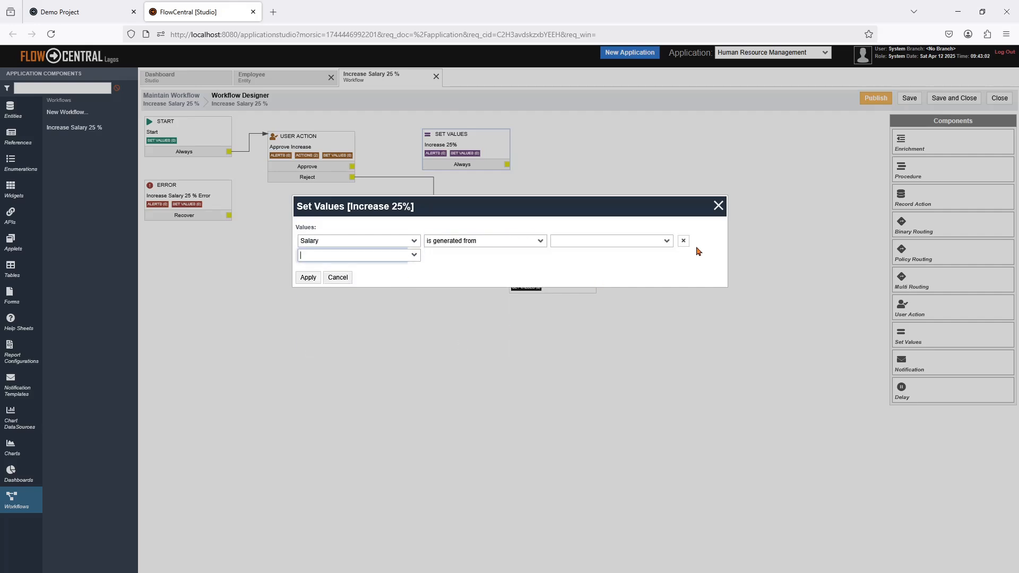
click(667, 241)
click(591, 285)
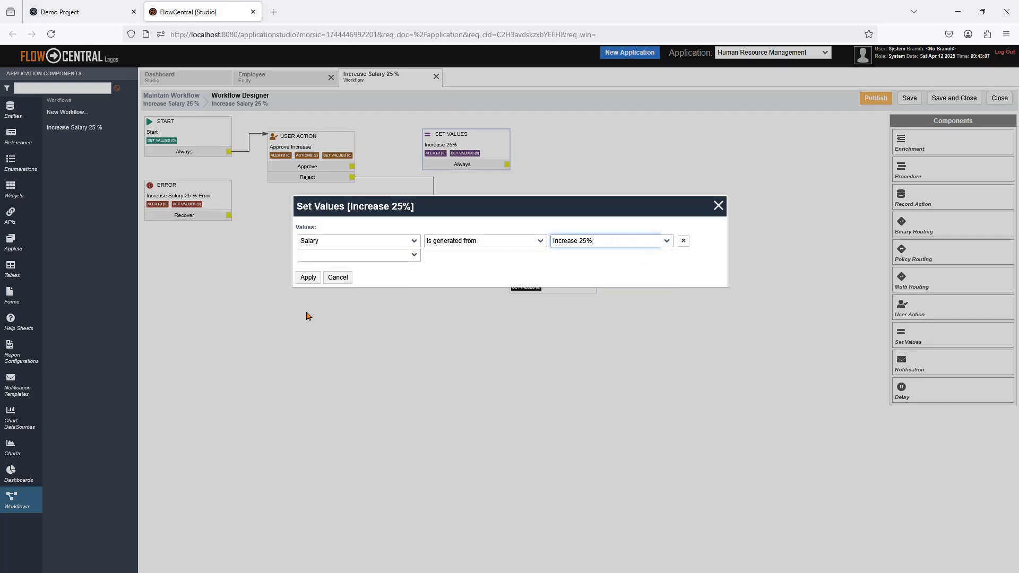
click(308, 278)
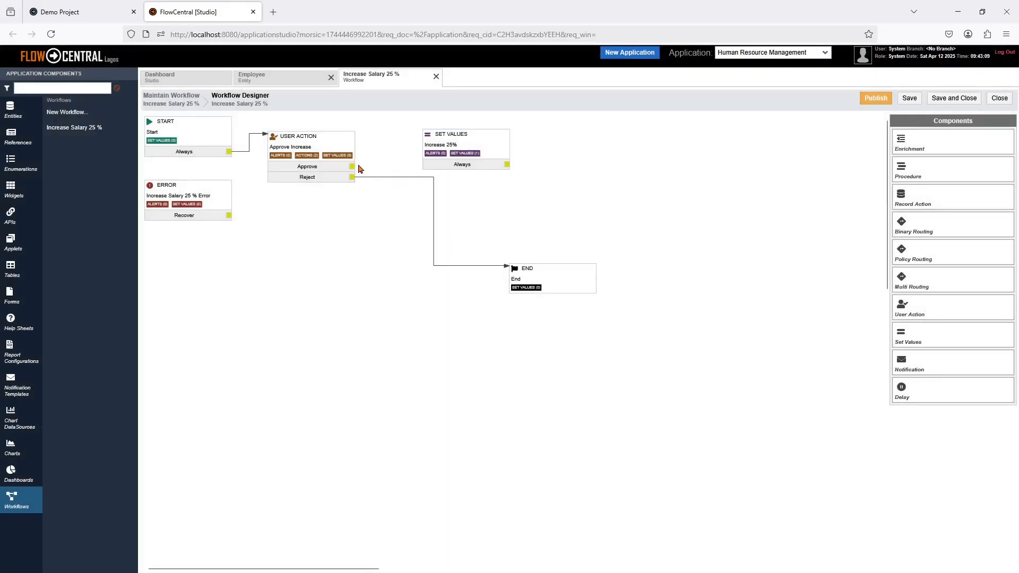
- Route the Approve action through the Increase 25% step to End, and save and publish the workflow
drag(352, 169, 436, 144)
drag(507, 164, 557, 269)
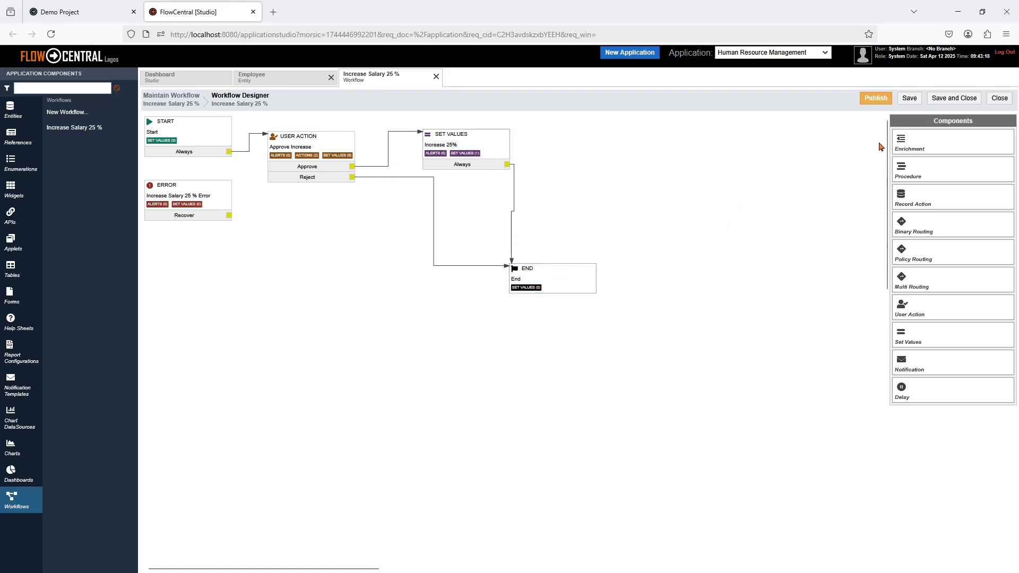
click(910, 99)
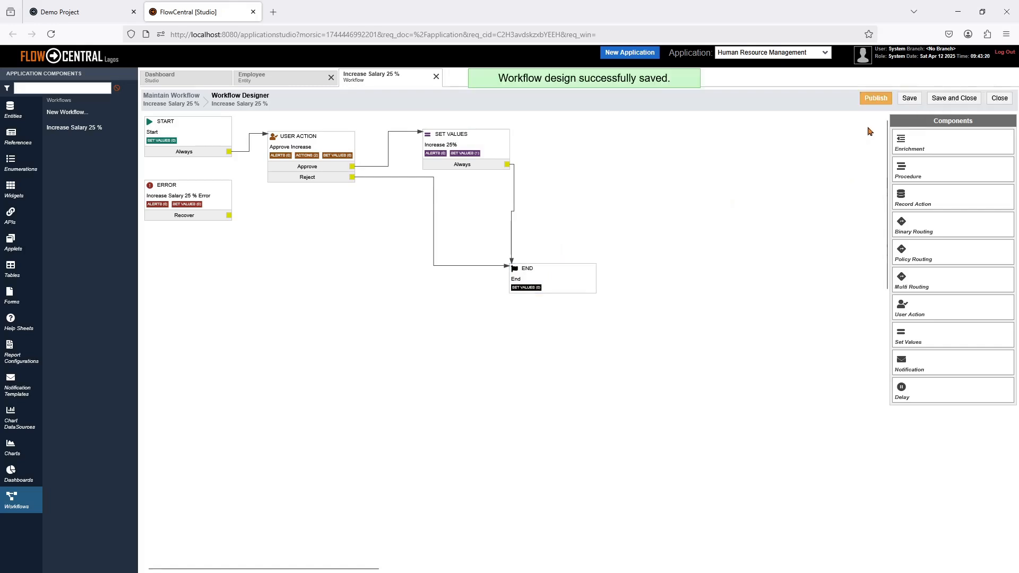
click(877, 98)
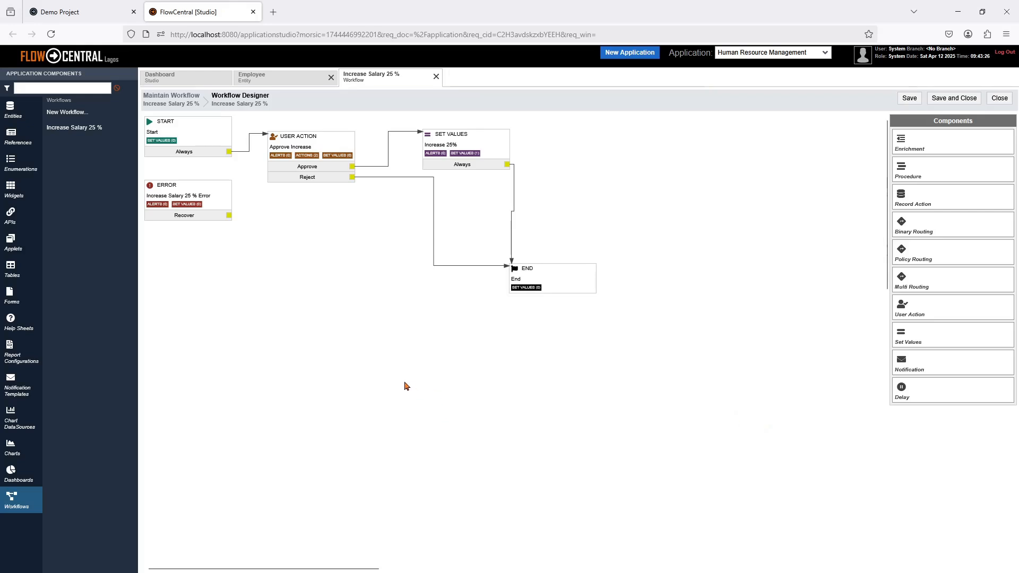
- Start a new Manage Entity List Applet (Submission) named increaseSalary25, with Increase Salary 25% as its description and label
click(10, 242)
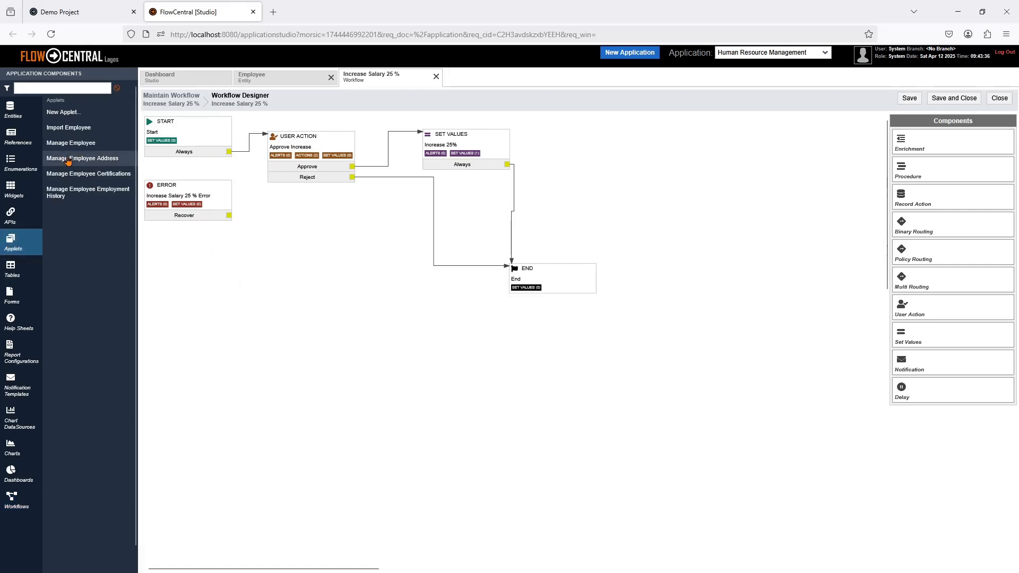
click(63, 112)
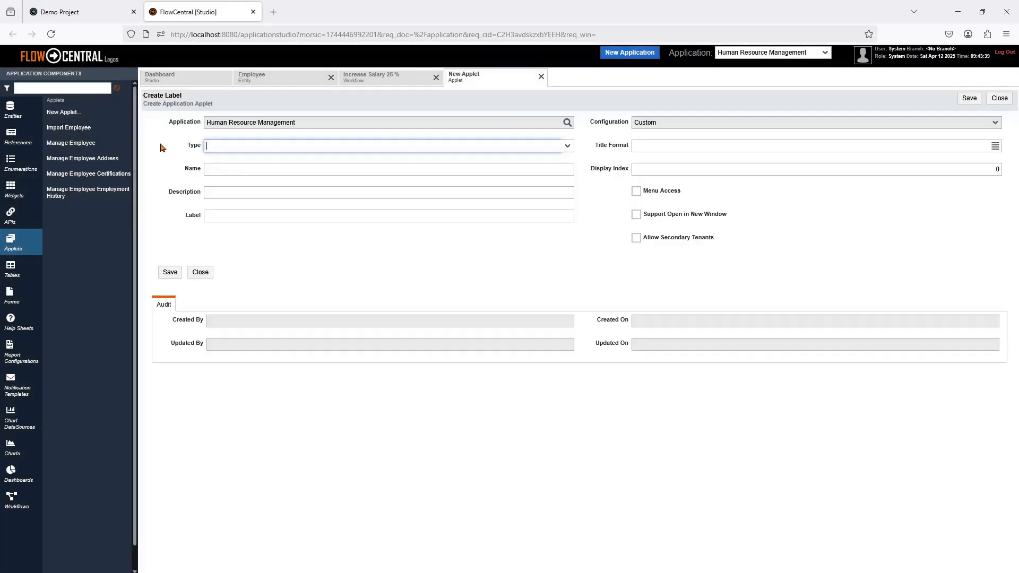
click(296, 148)
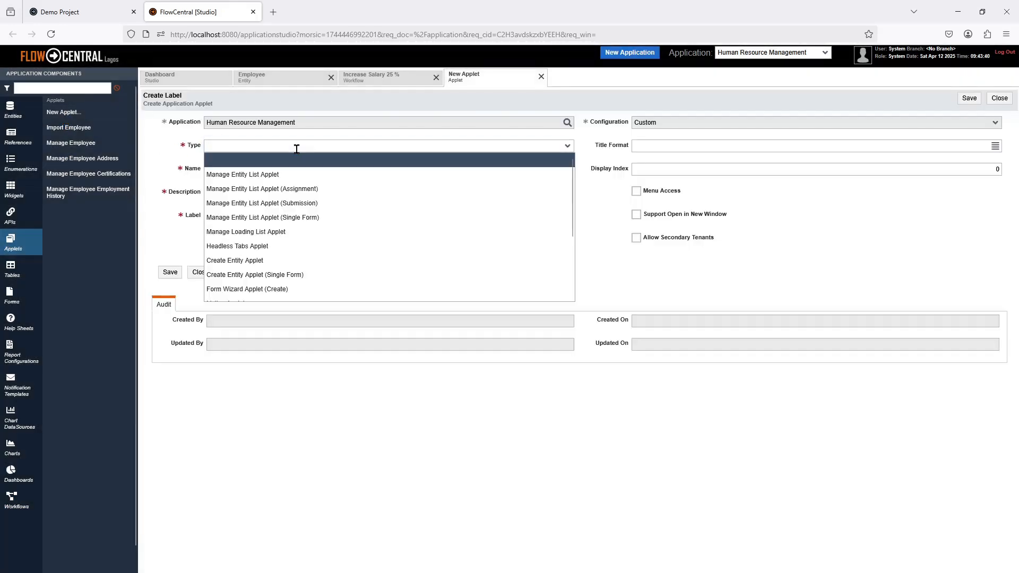
click(282, 204)
click(228, 170)
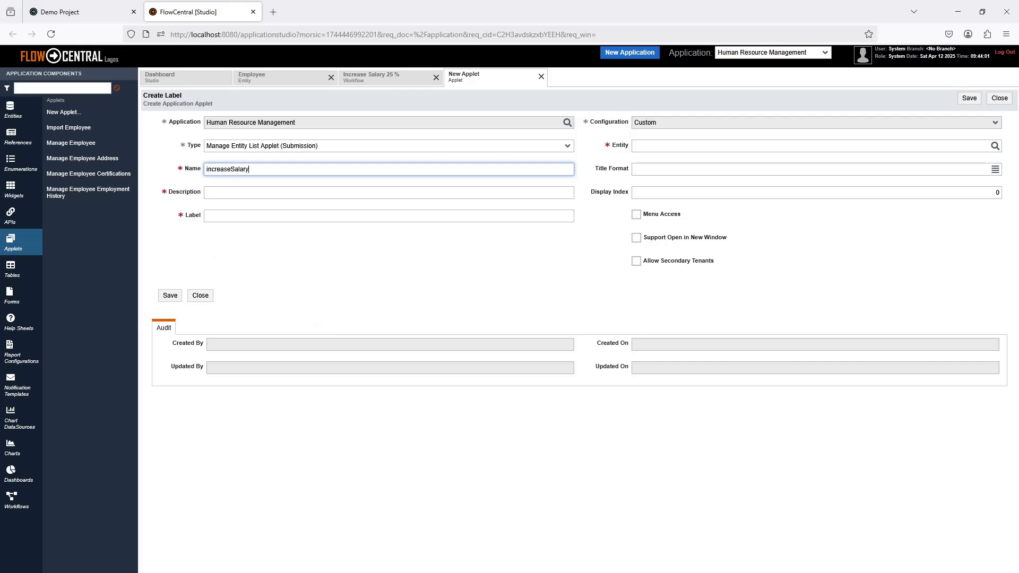
click(241, 192)
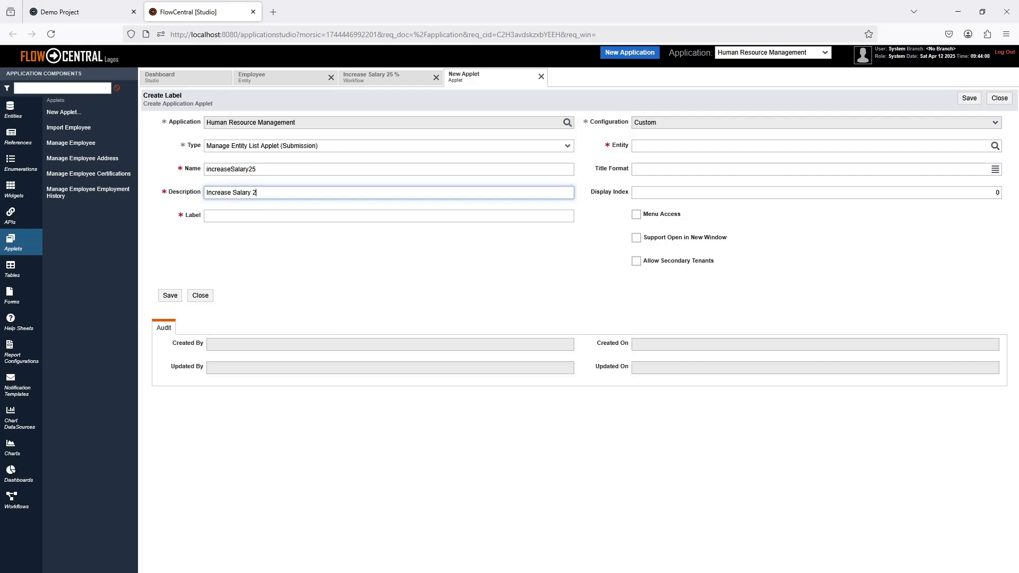
drag(266, 192, 201, 189)
key(ctrl+c)
click(252, 217)
key(ctrl+v)
- Assign the Employee entity to the new applet, enable Menu Access and save the applet
click(692, 151)
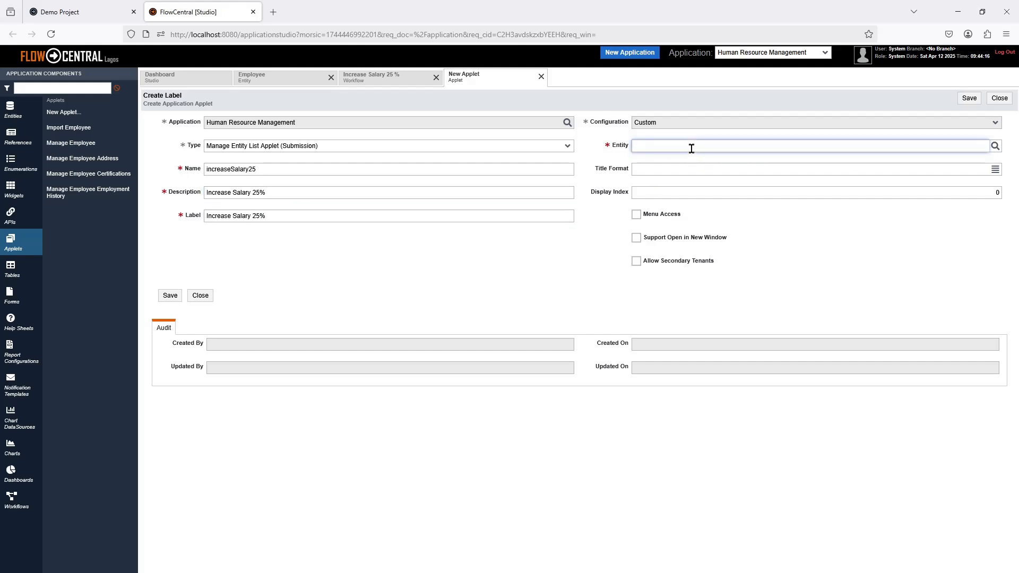
text(employ)
click(679, 165)
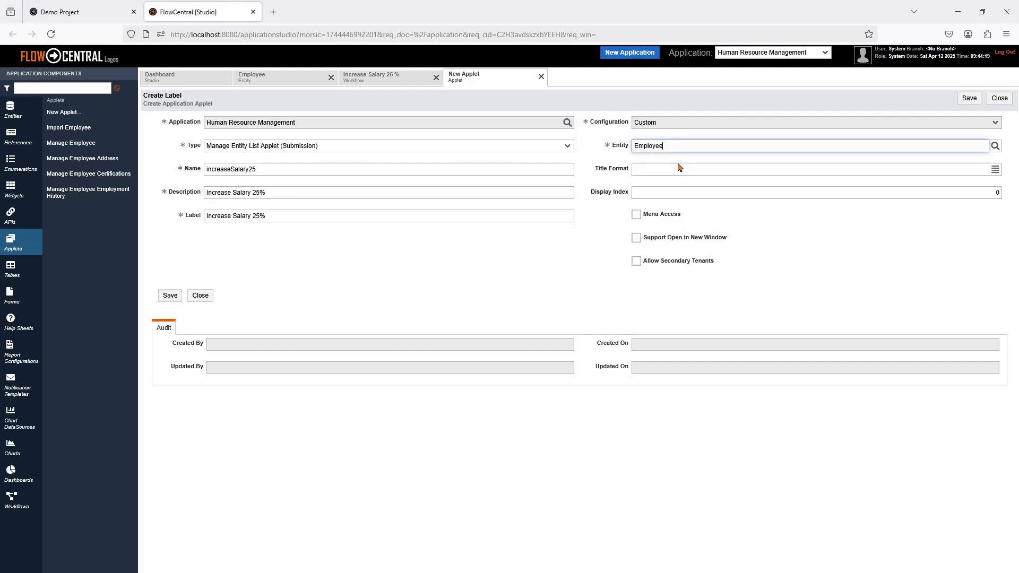
click(637, 215)
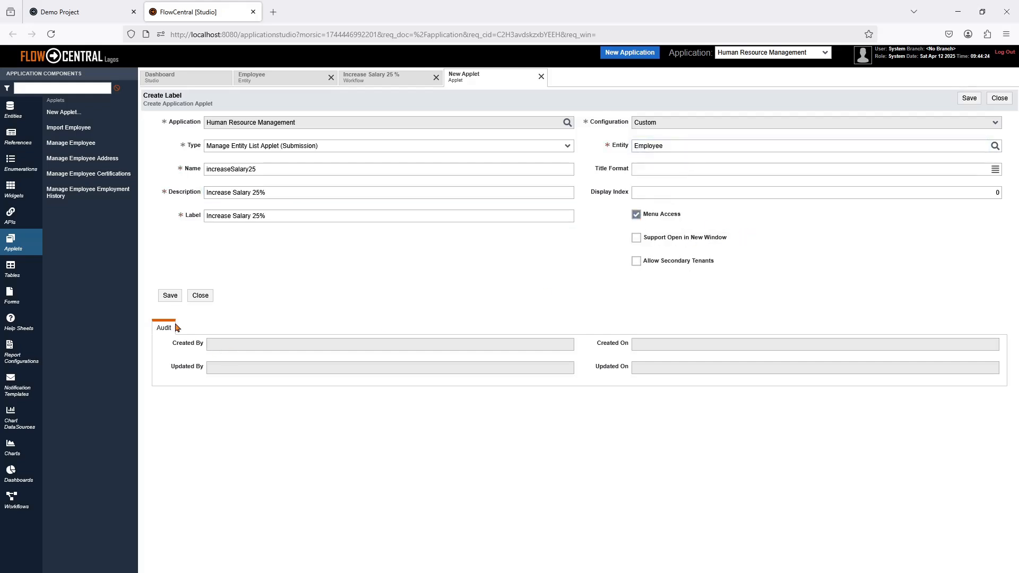
click(169, 296)
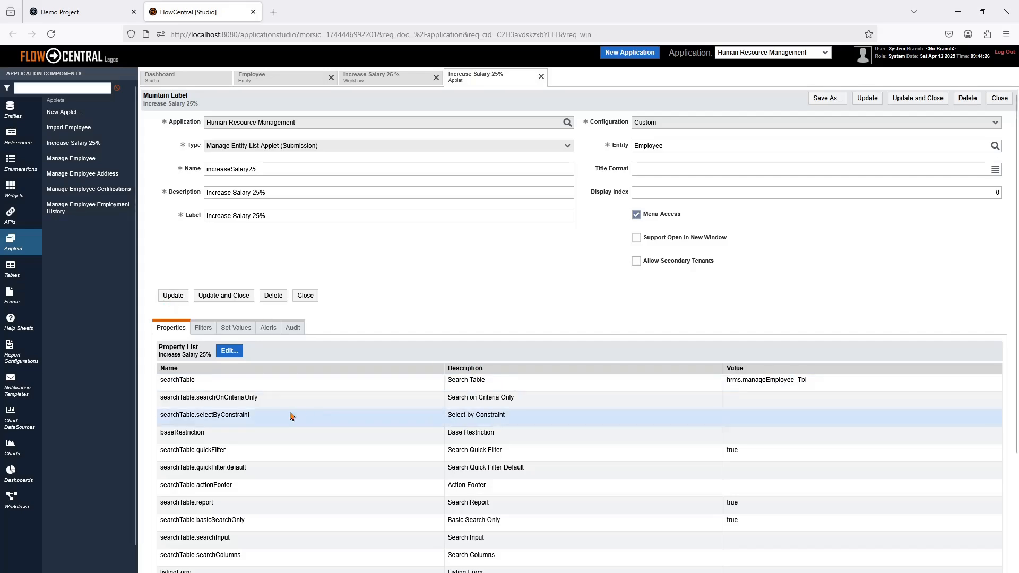
- Set the applet's workflow submit caption to Submit for Approval and target workflow to Increase25 Channel, and save the property list
scroll(295, 467, down, 3)
scroll(276, 451, up, 3)
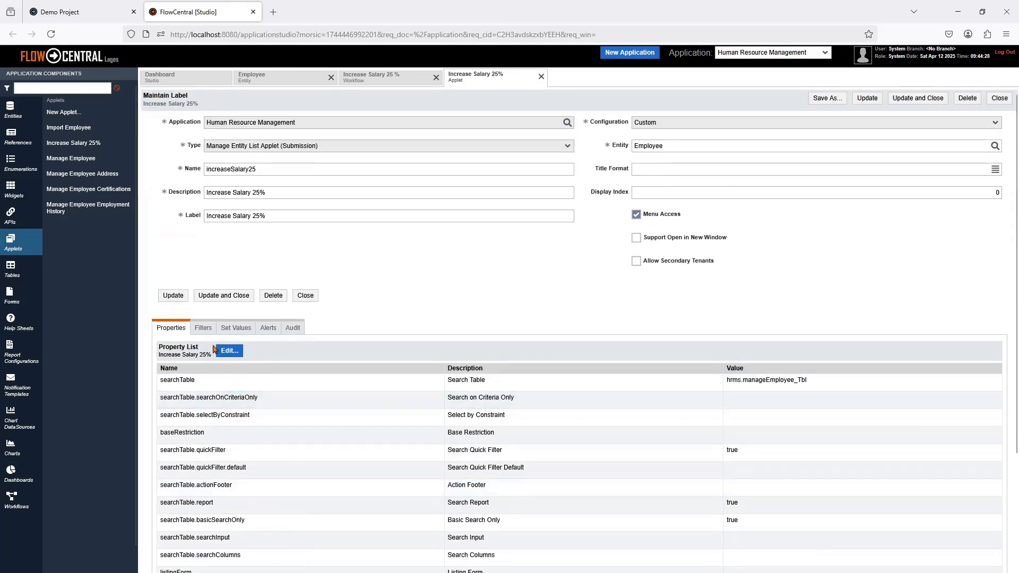
click(228, 352)
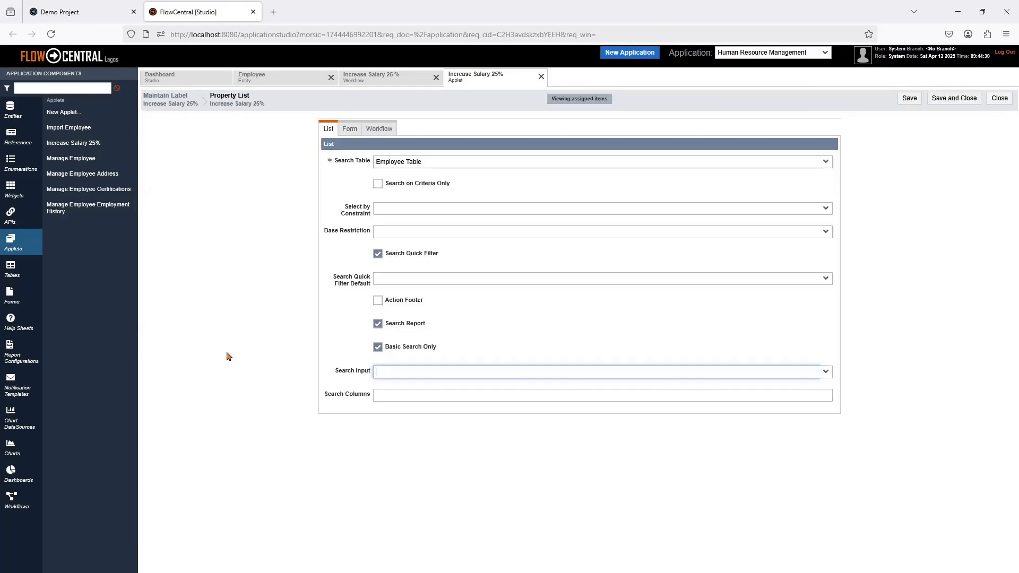
click(387, 131)
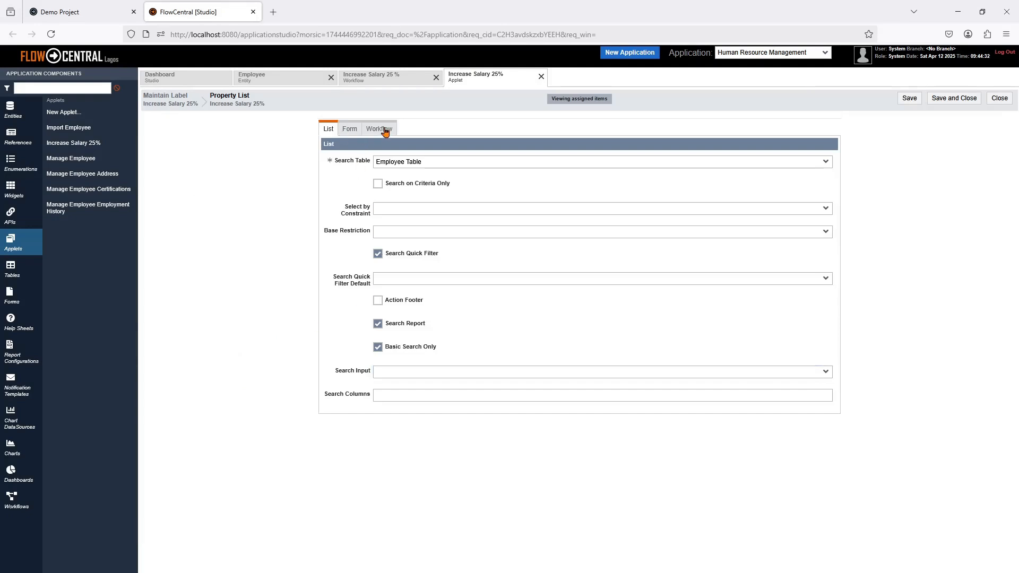
click(443, 161)
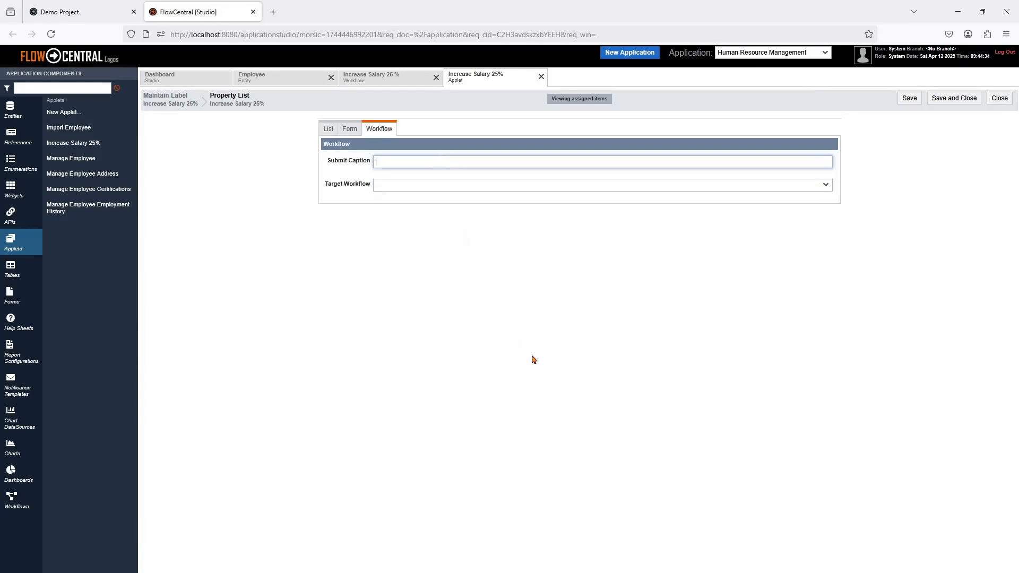
text(Submit for Approval)
click(409, 185)
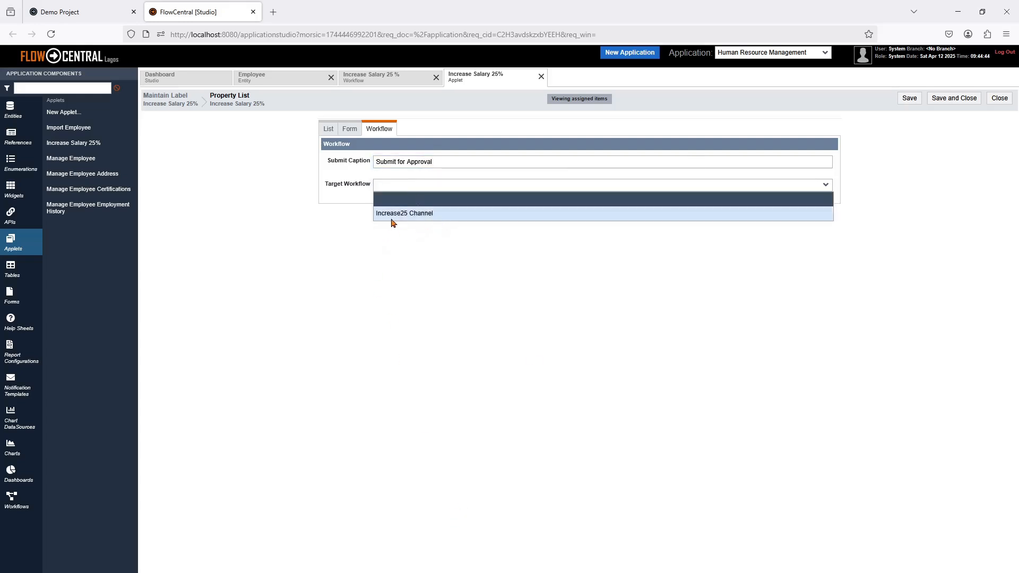
click(411, 218)
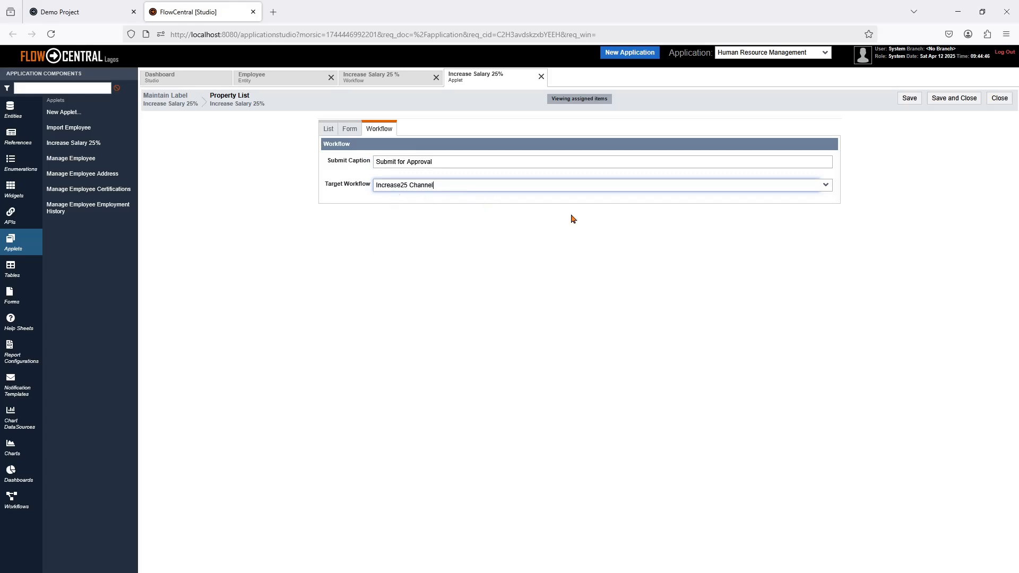
click(953, 98)
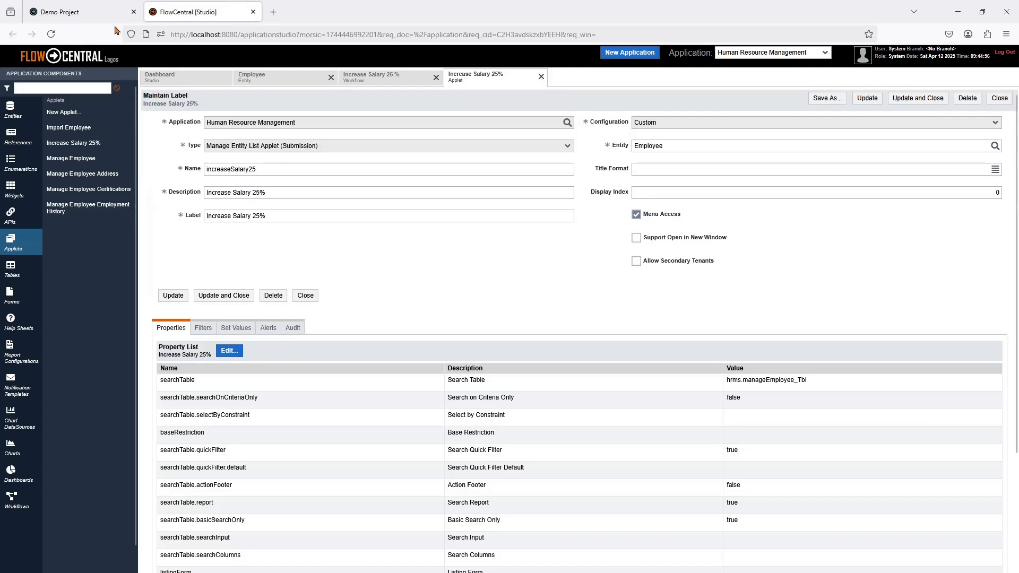
- Switch to the Demo Project application and open the first employee record in Human Resource Management's Increase Salary 25% applet
click(89, 18)
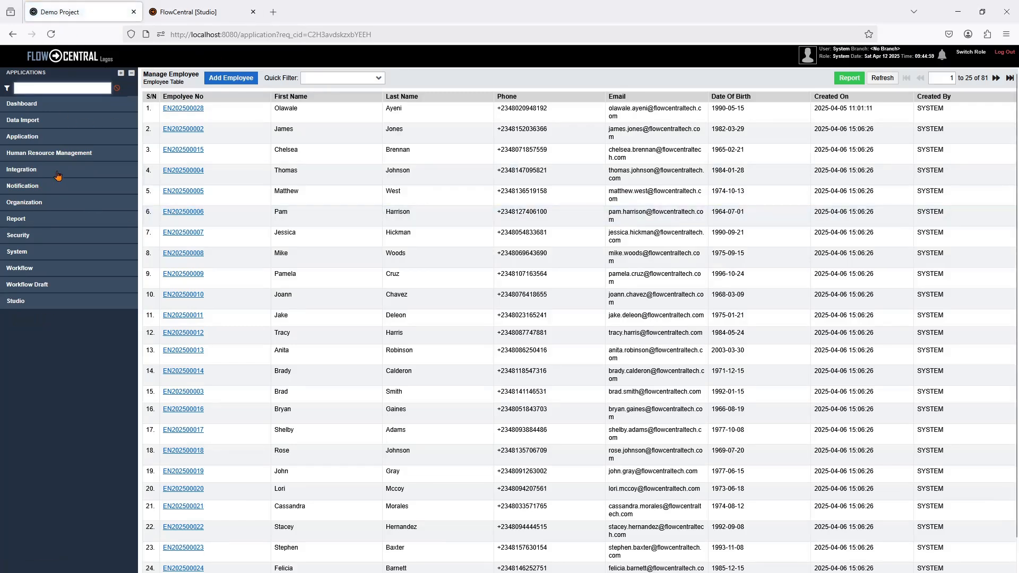
click(56, 154)
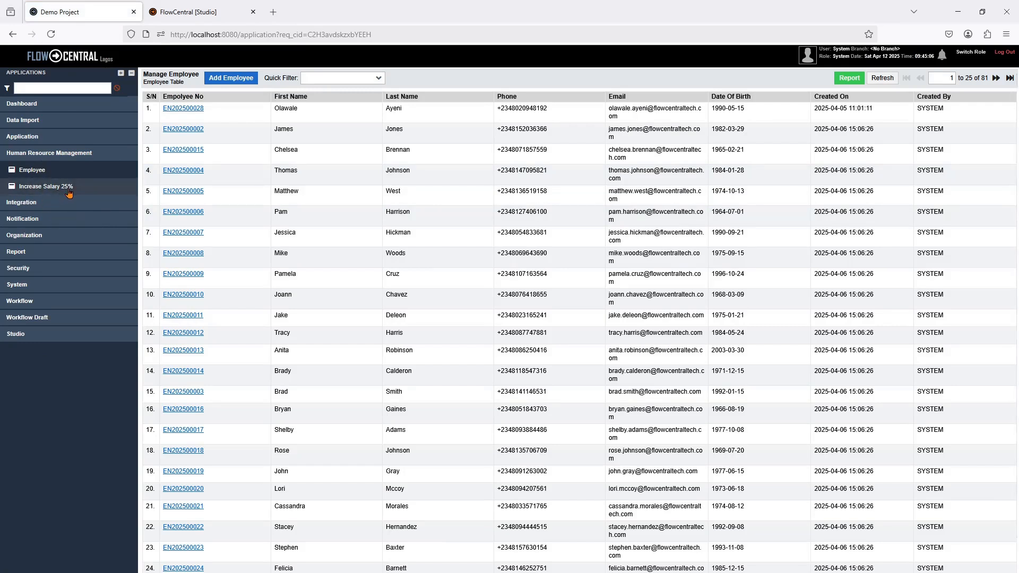
click(45, 187)
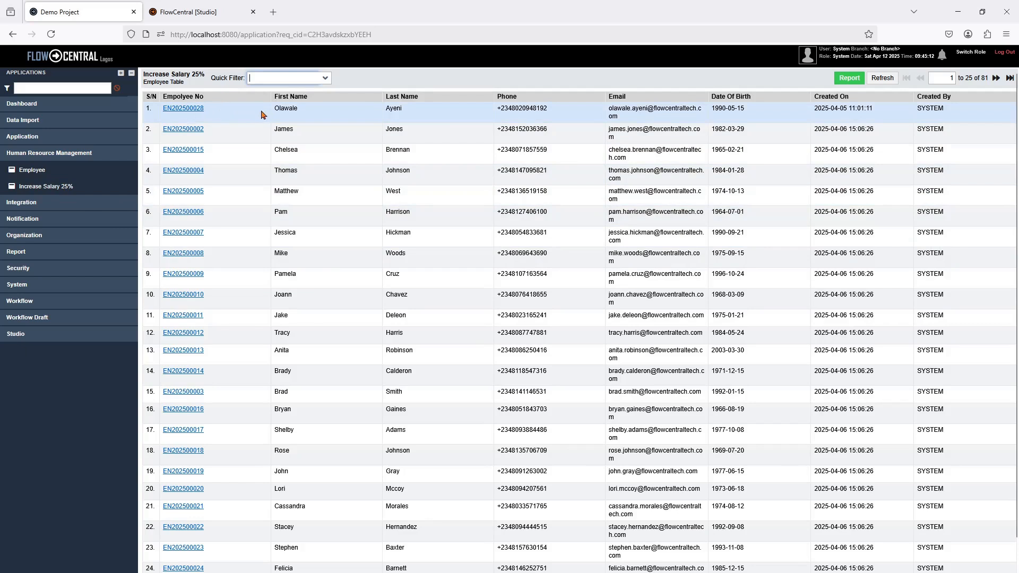
click(191, 109)
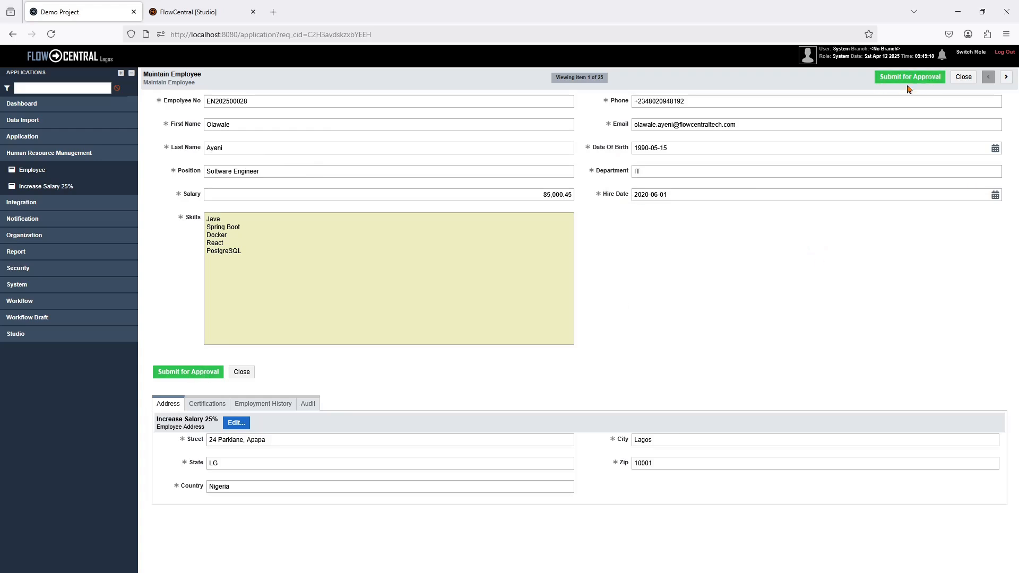
- Check the employee's salary and submit the record for approval
drag(536, 194, 570, 196)
click(619, 235)
click(917, 81)
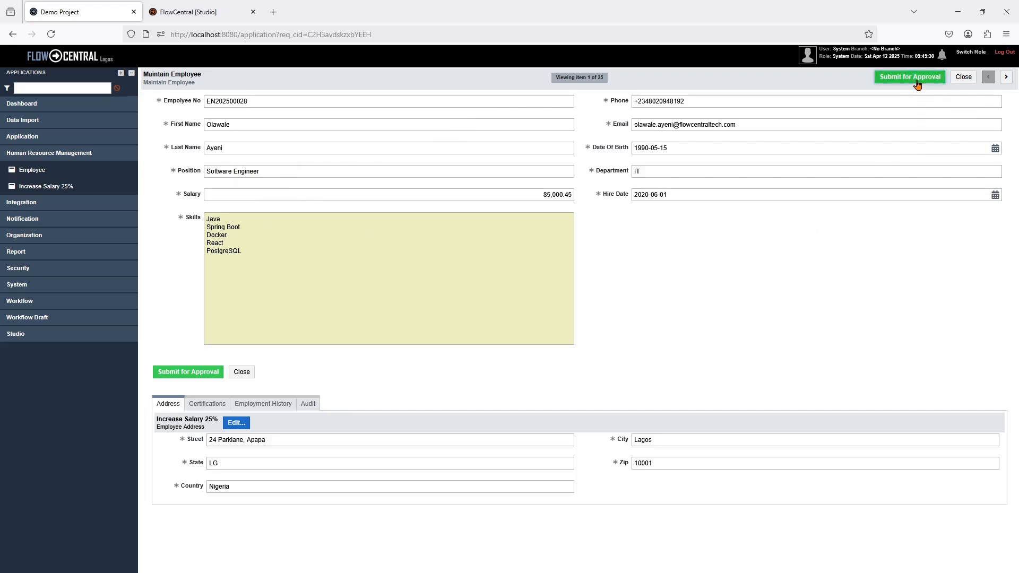
click(483, 264)
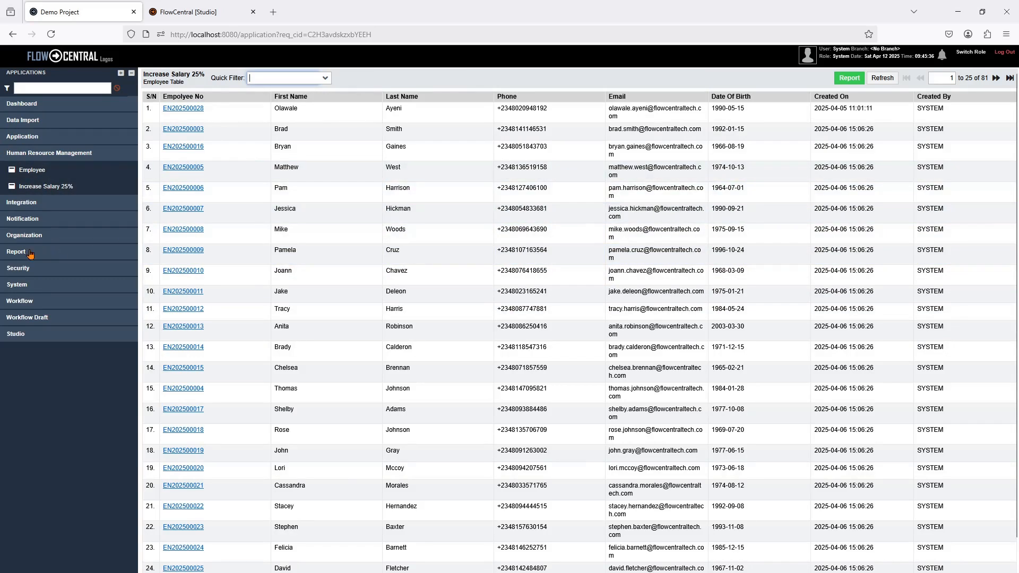
- Open the submitted employee's Approve Increase item from My Work Items, in the Employee Table list
click(40, 155)
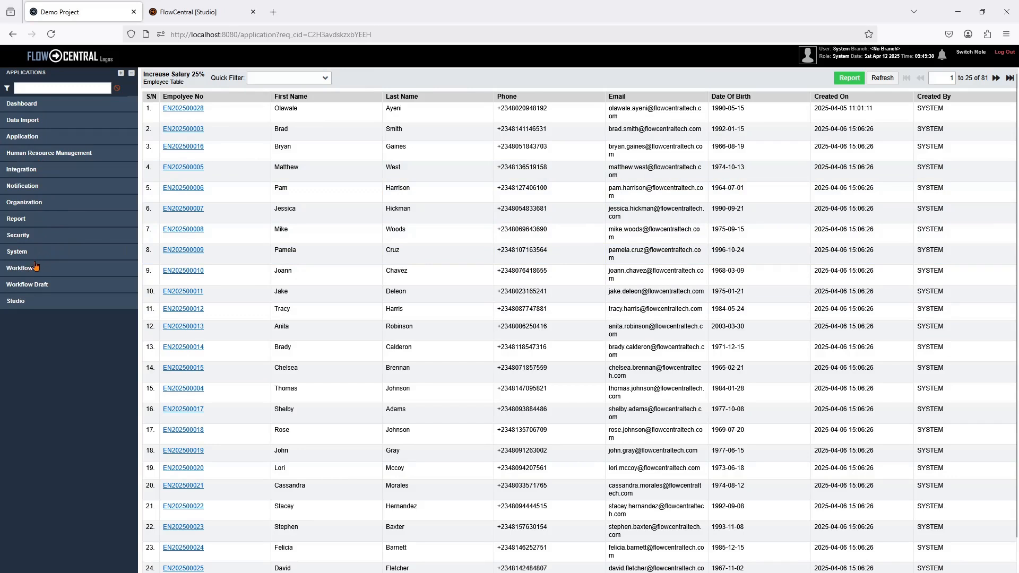
click(52, 273)
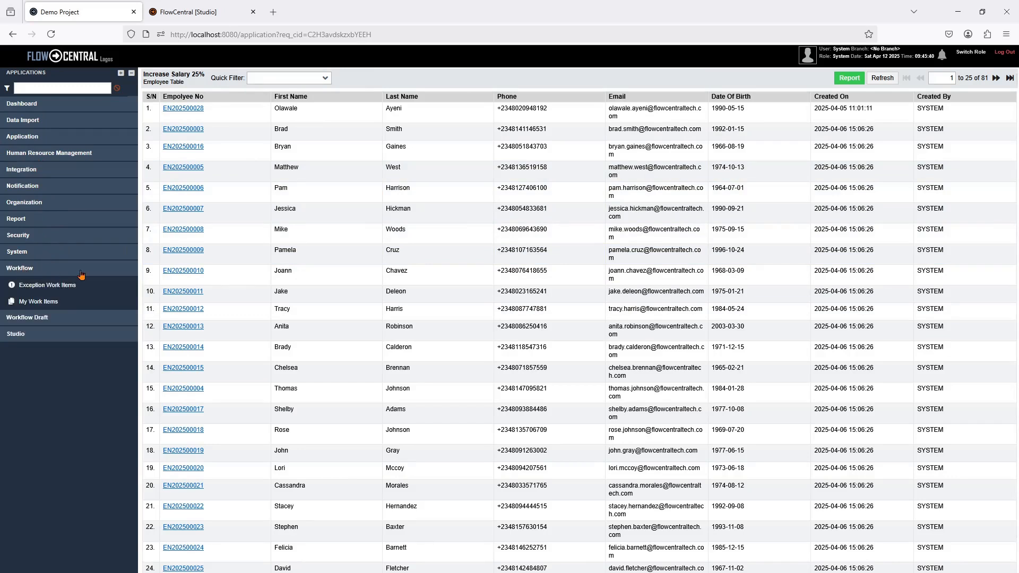
click(37, 302)
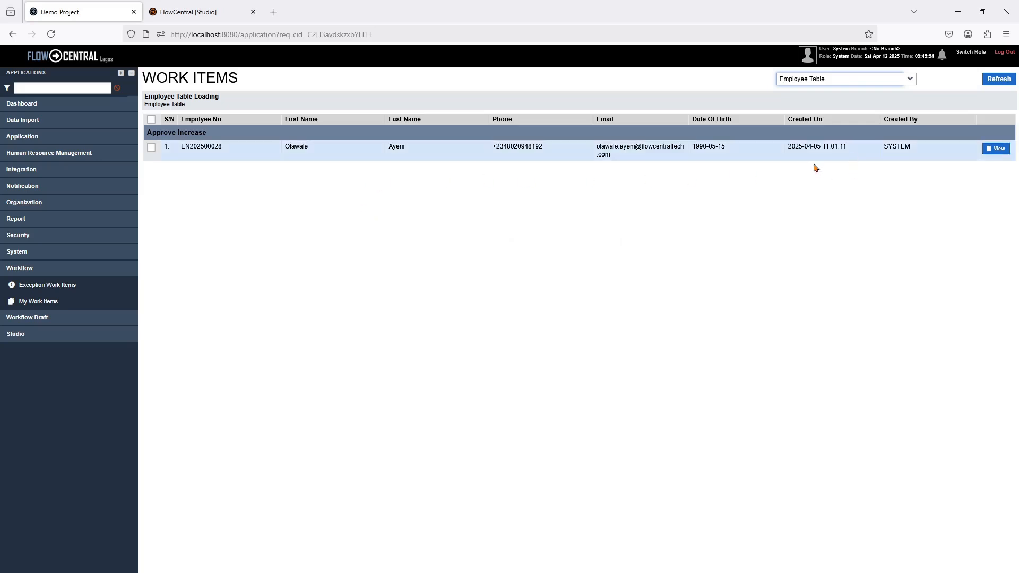
click(995, 149)
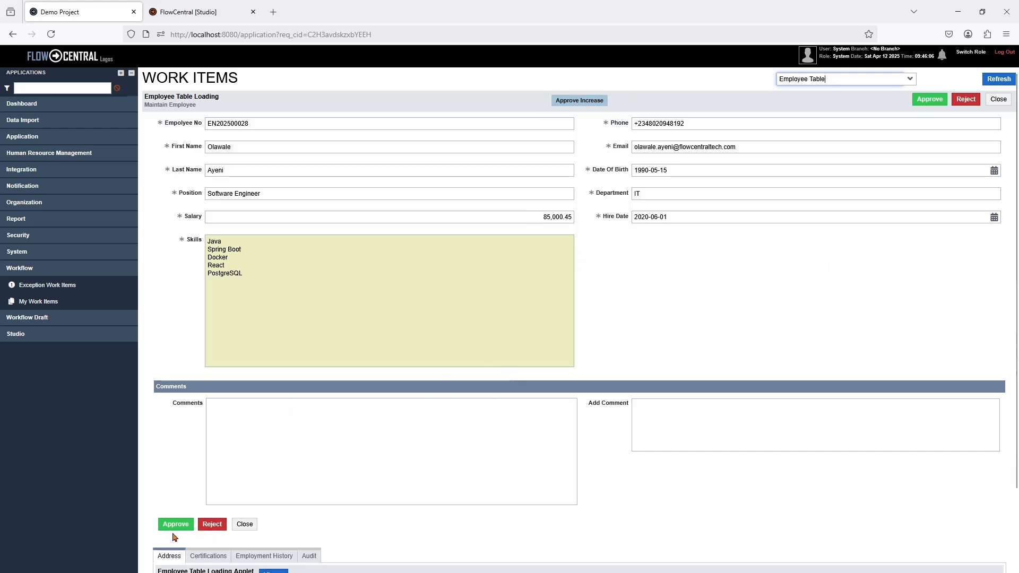
- Review the submitted employee's work item and approve the salary increase
scroll(474, 515, down, 3)
scroll(474, 514, up, 3)
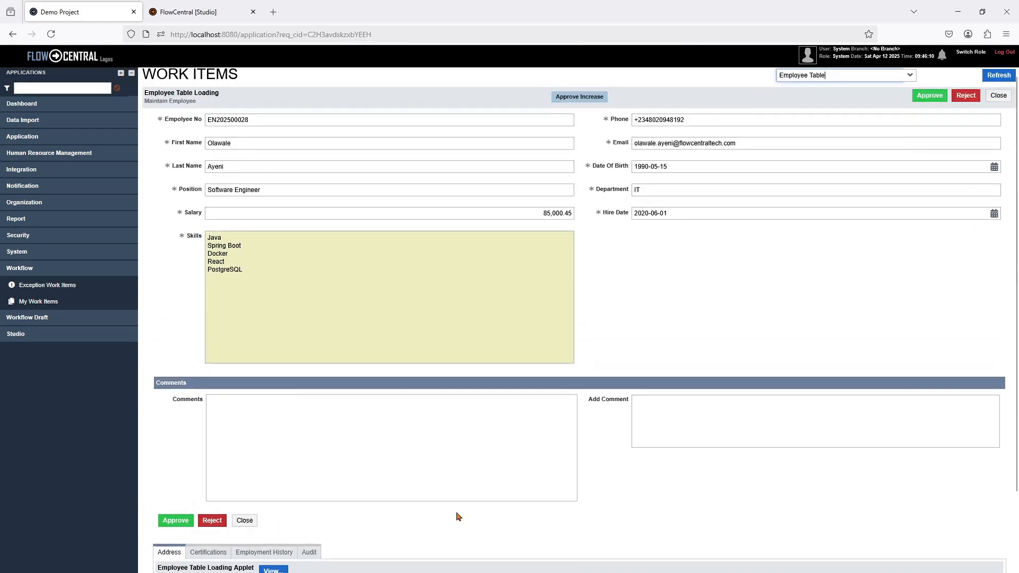
click(930, 99)
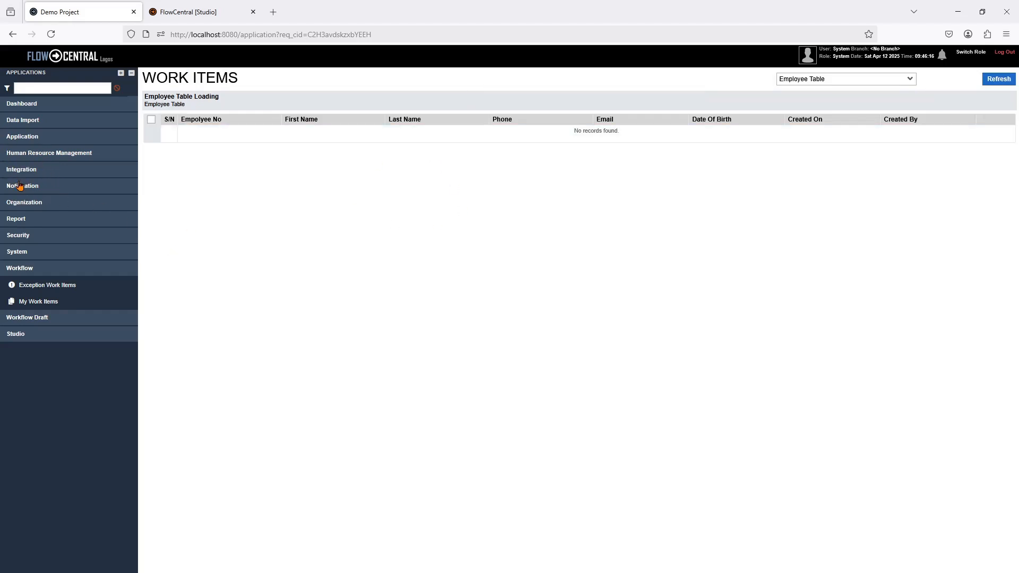
- Open the first employee record in Human Resource Management's Employee applet and check the salary after the approval
click(28, 154)
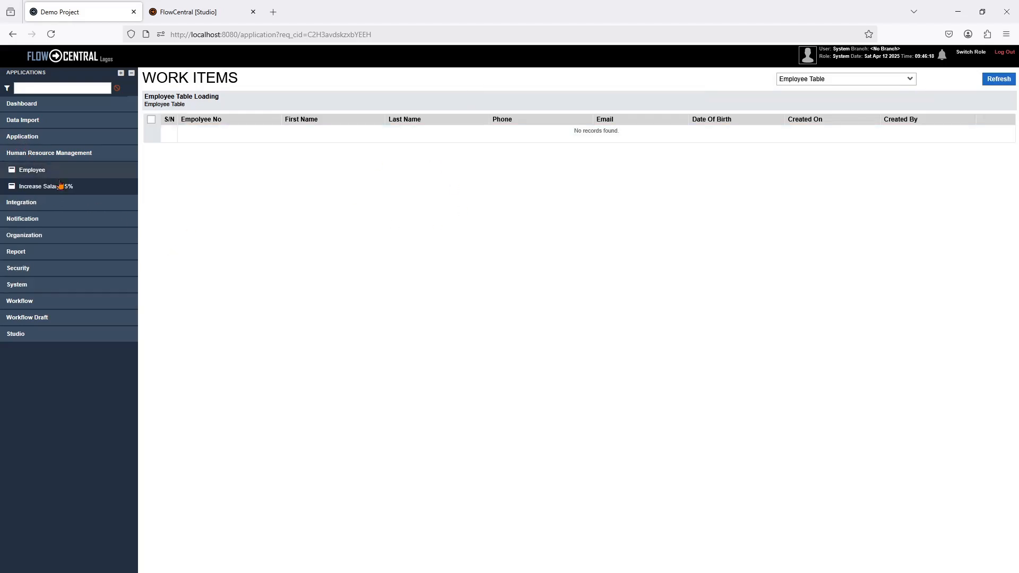
click(33, 170)
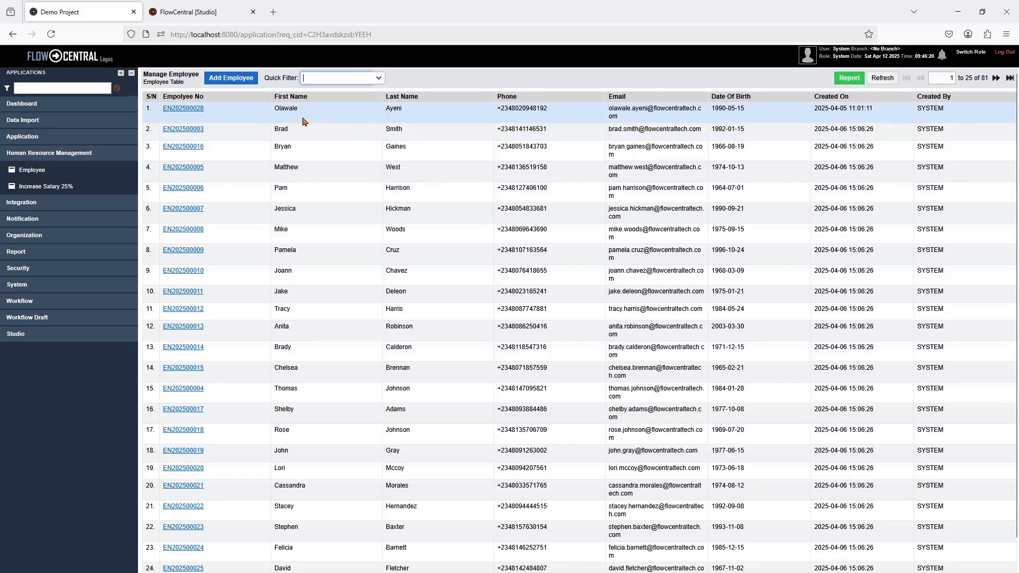
click(193, 111)
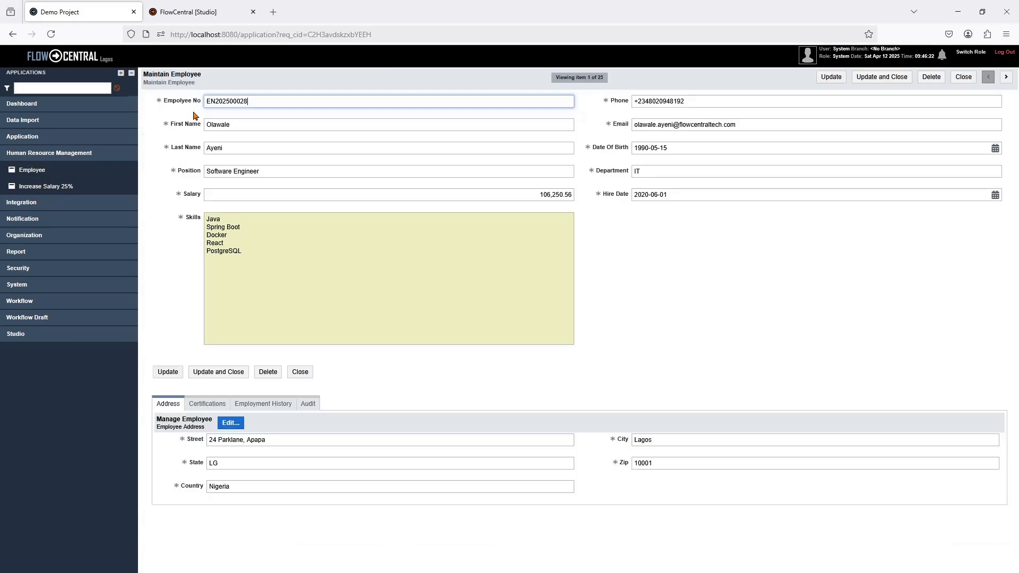
click(527, 191)
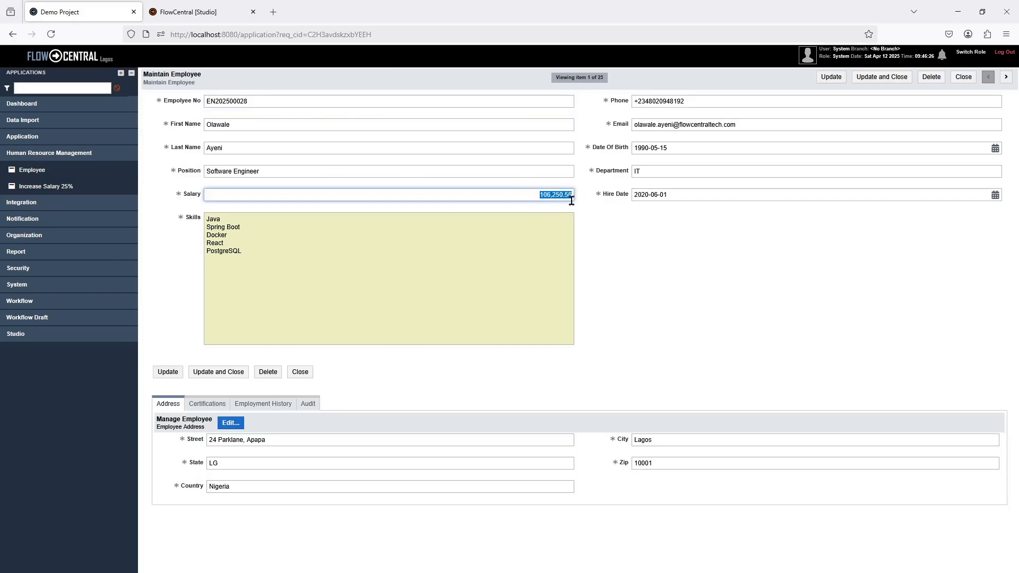